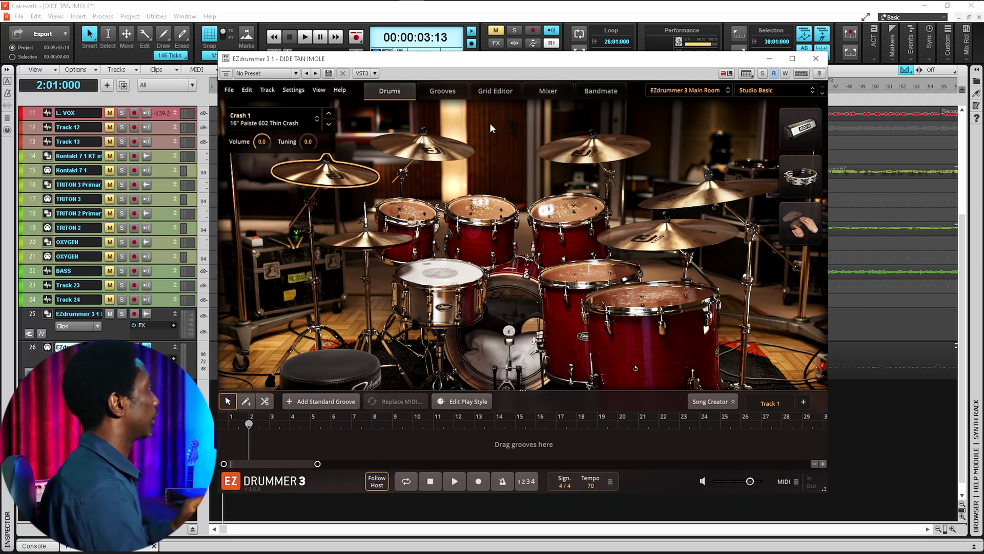
Show EZdrummer 3's Mixer page and scroll through the kit channels from Kick In to Perc OH
left_click(550, 93)
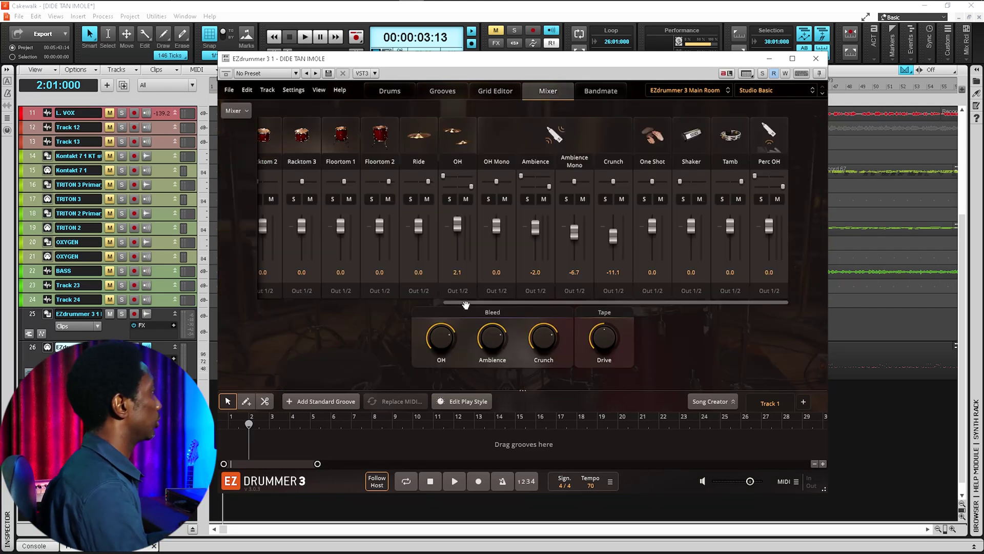
scroll(451, 297, "left", 5)
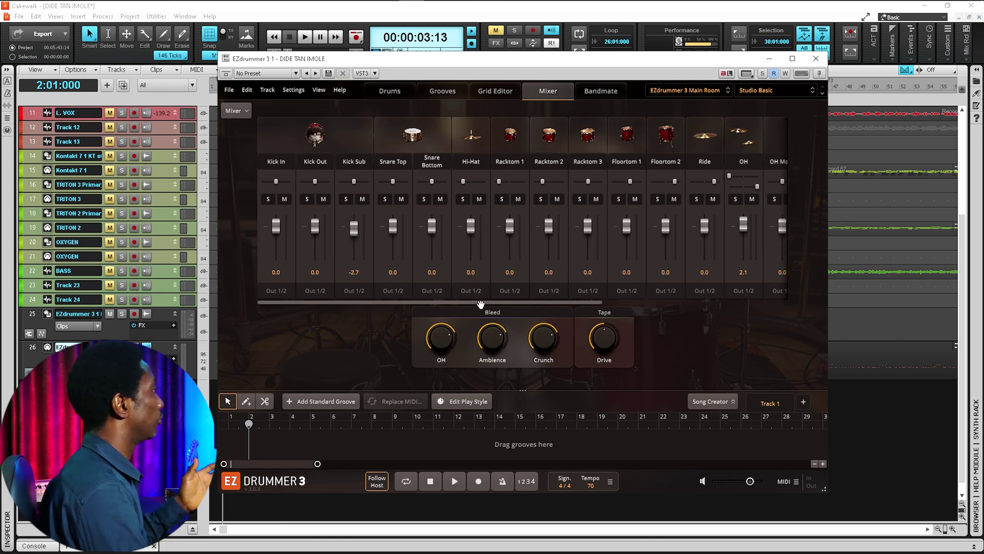
left_click_drag(478, 305, 634, 314)
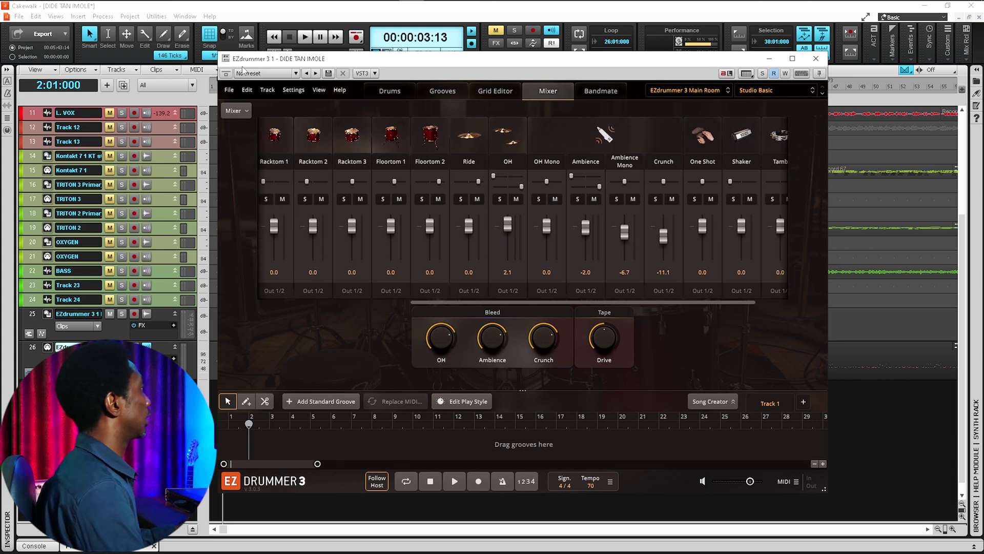
Reposition the EZdrummer window, play the kit, then stop back at the start
left_click_drag(282, 60, 279, 288)
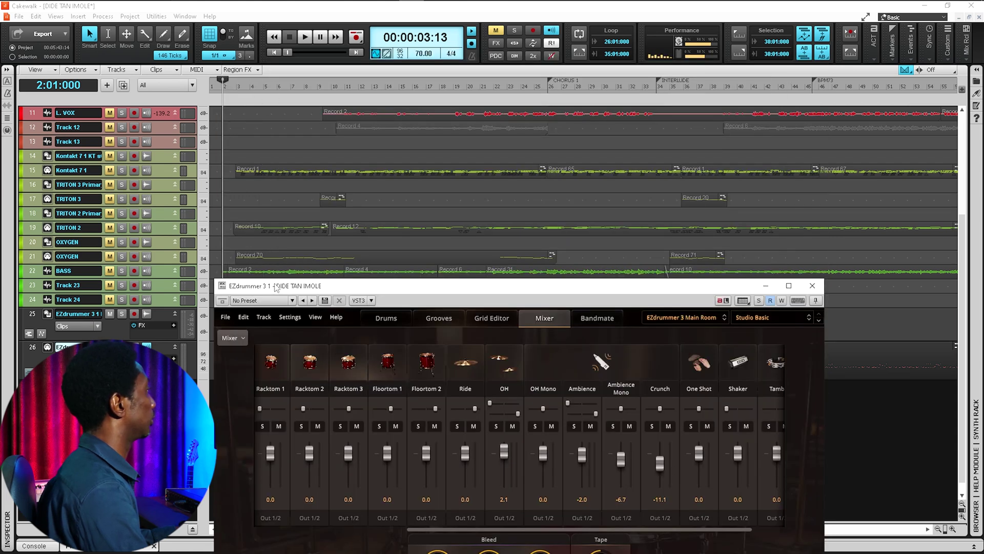
left_click_drag(278, 288, 297, 111)
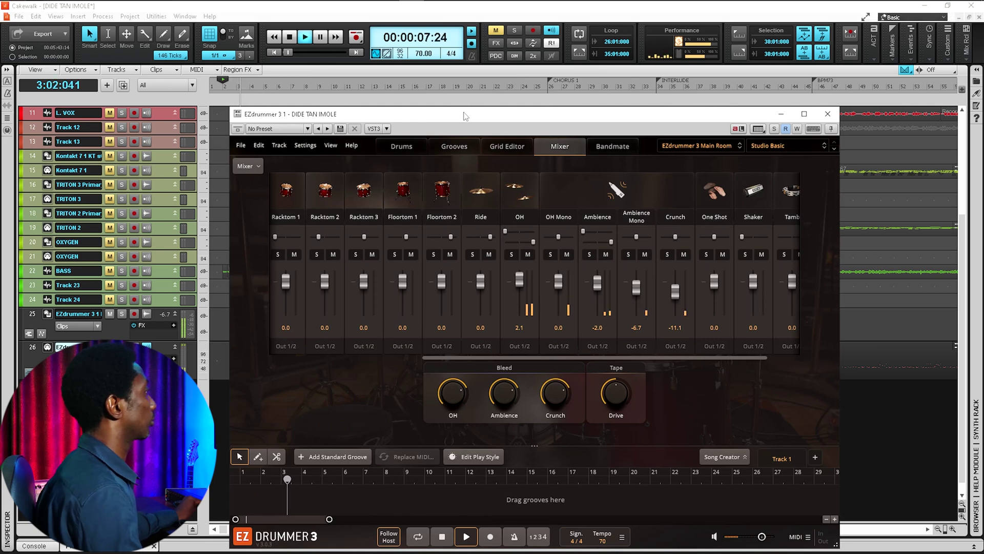
left_click_drag(464, 114, 465, 84)
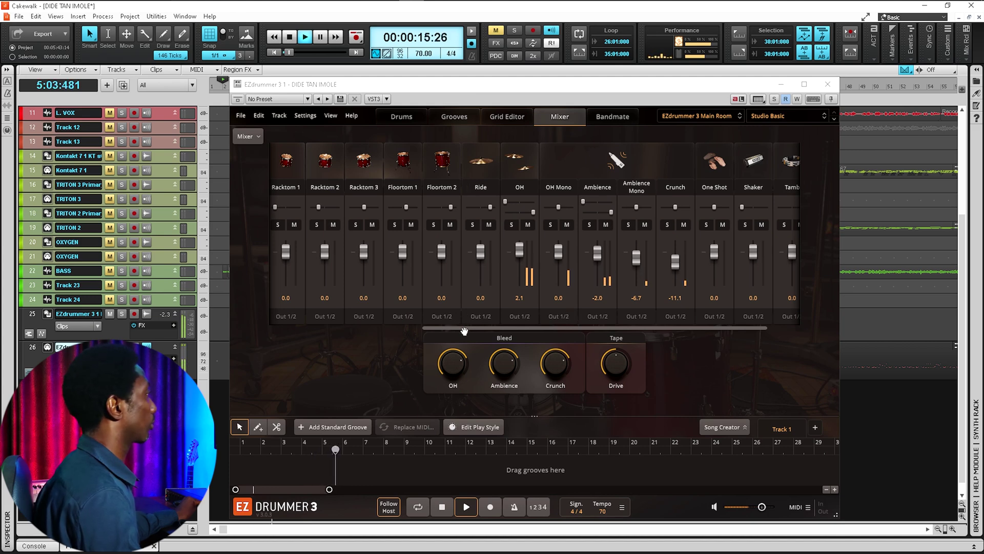
left_click_drag(372, 332, 266, 331)
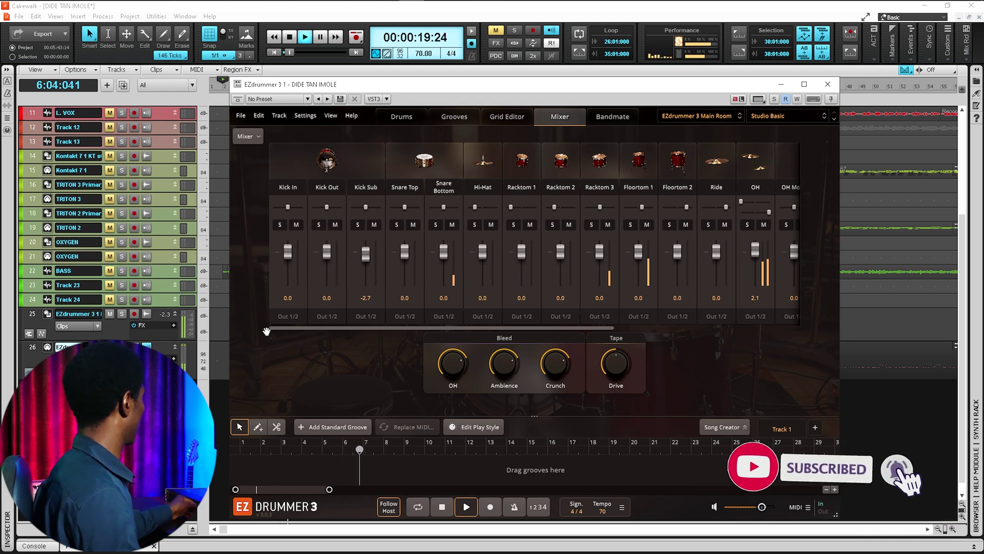
left_click_drag(307, 331, 550, 336)
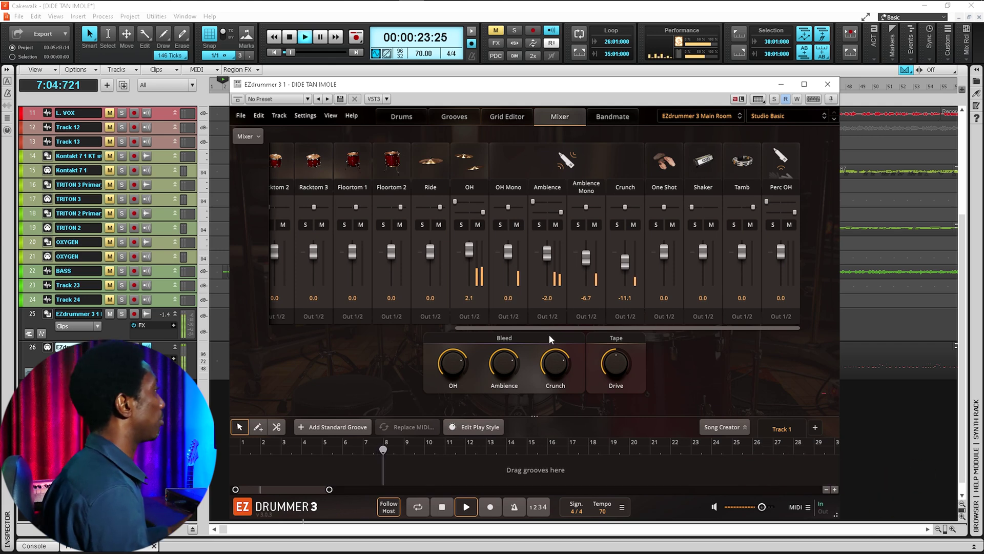
key("space")
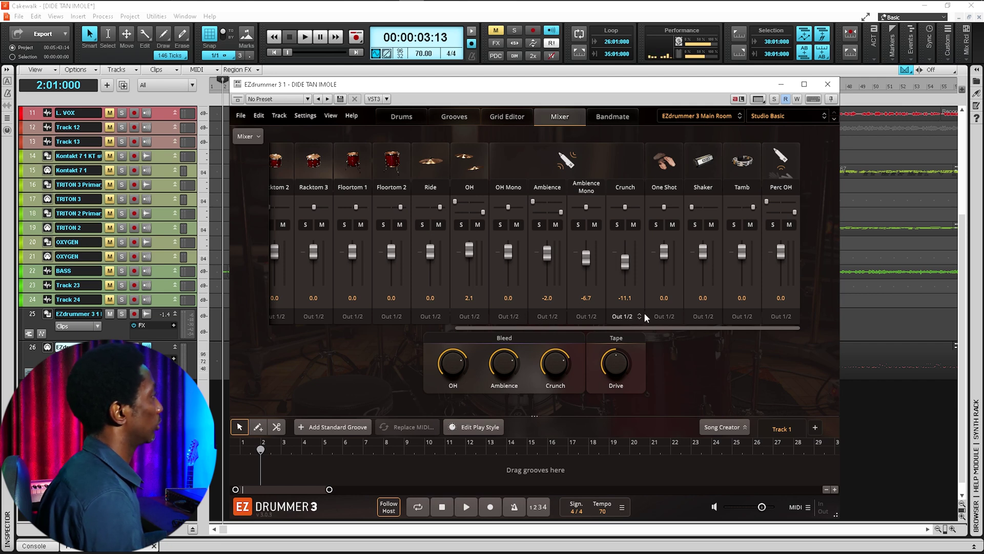
left_click_drag(548, 329, 289, 313)
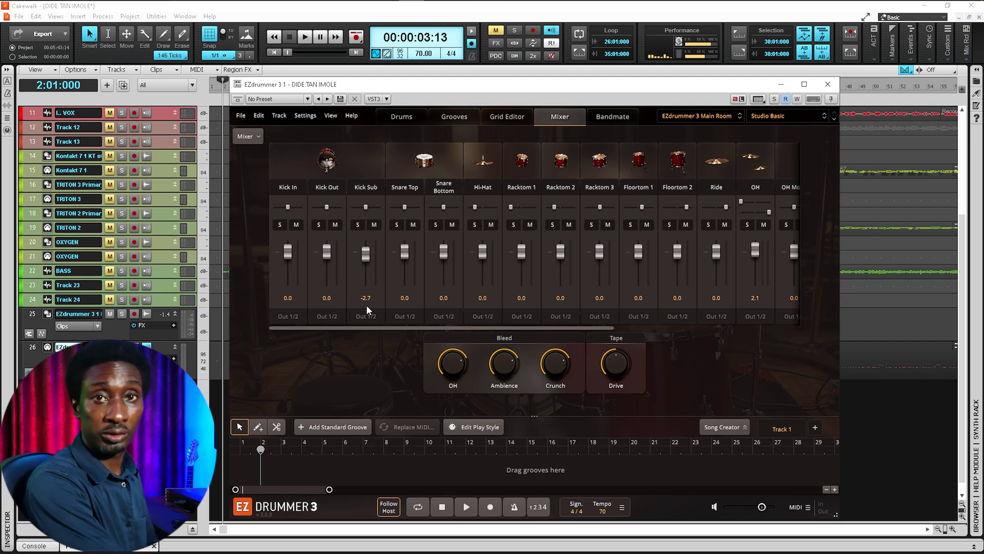
Route Kick In, Kick Out, Kick Sub, Snare Top and Snare Bottom to Out 3/4 through 11/12
left_click(301, 317)
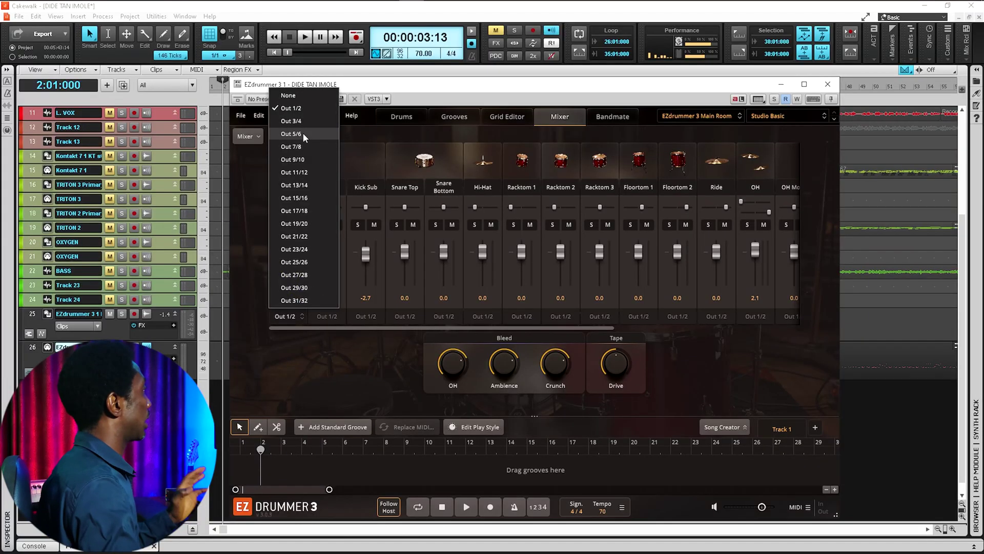
left_click(303, 122)
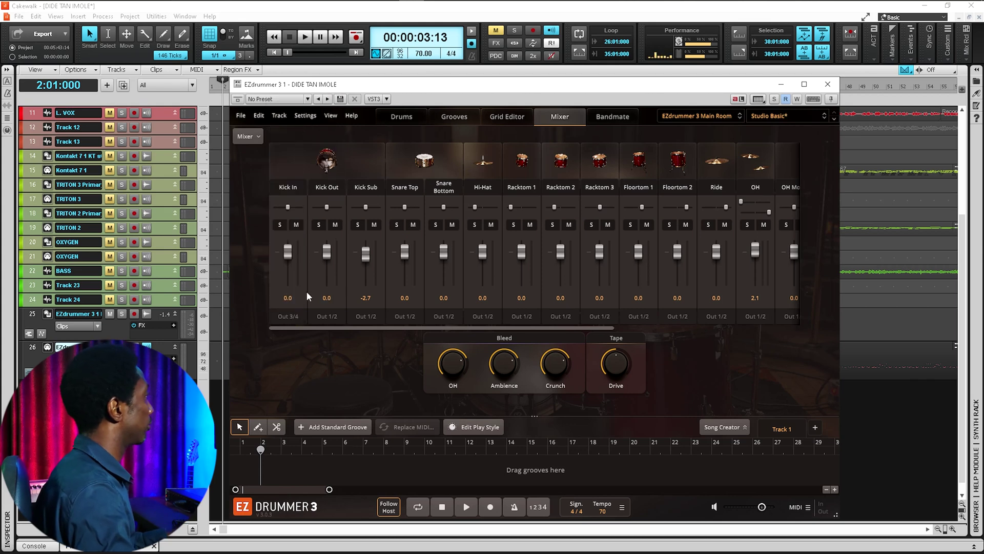
left_click(334, 318)
left_click(338, 134)
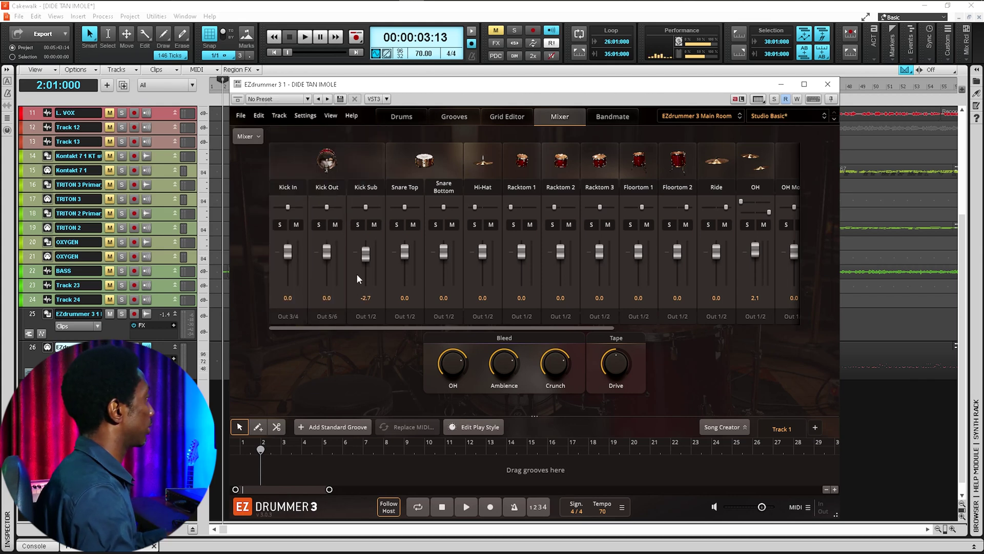
left_click(364, 316)
left_click(383, 142)
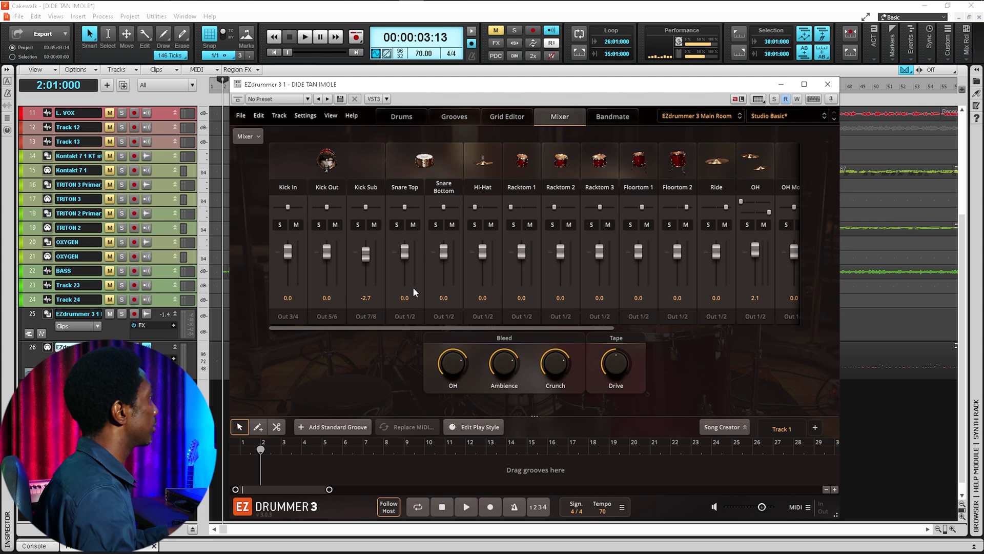
left_click(410, 318)
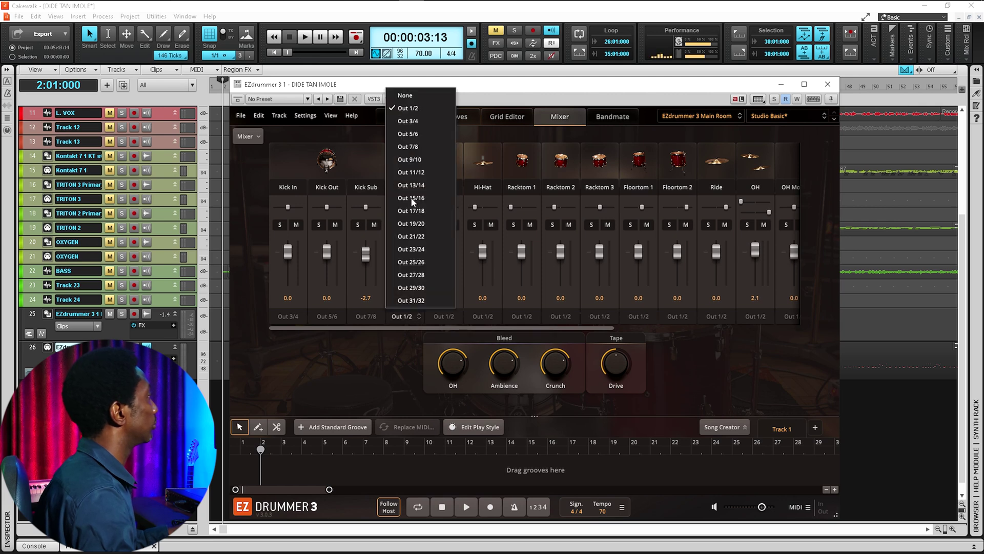
left_click(423, 159)
left_click(445, 316)
left_click(458, 172)
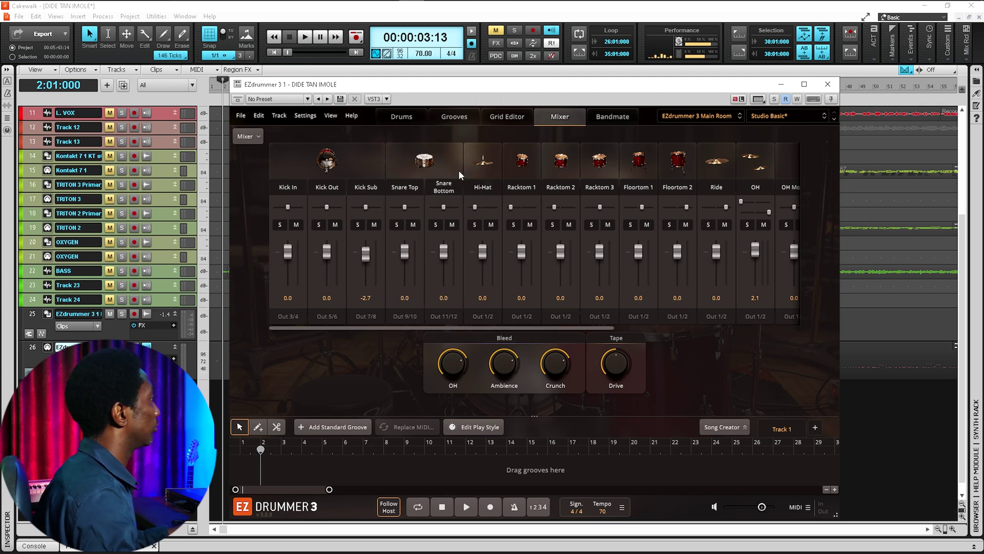
Route Hi-Hat, Racktoms 1–3 and Floortom 1 to Out 13/14 through 21/22
left_click(488, 318)
left_click(502, 185)
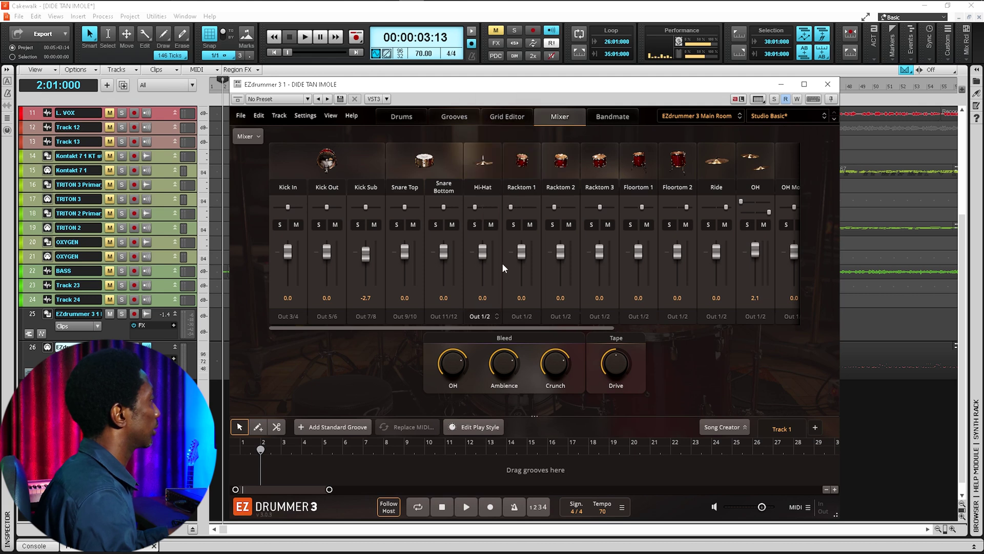
left_click(522, 316)
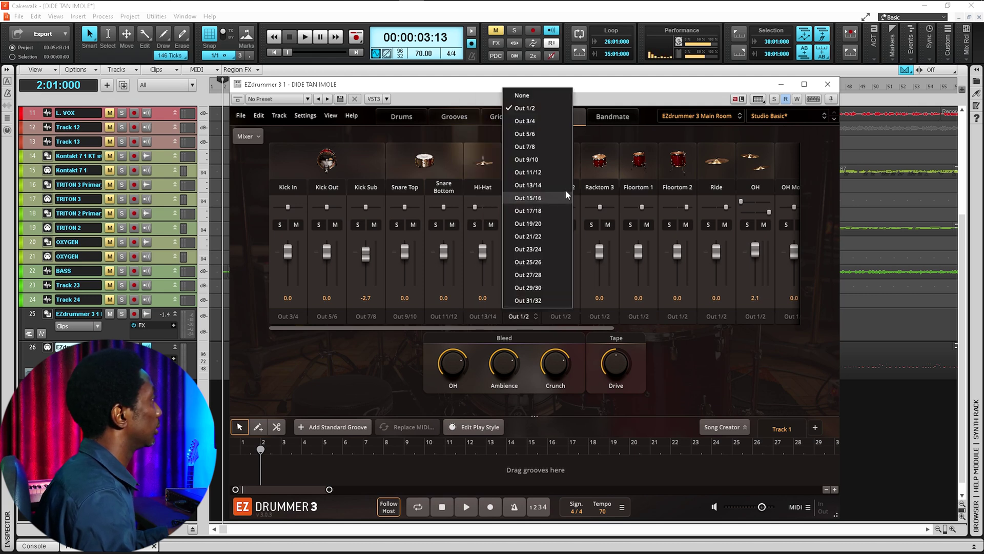
left_click(541, 197)
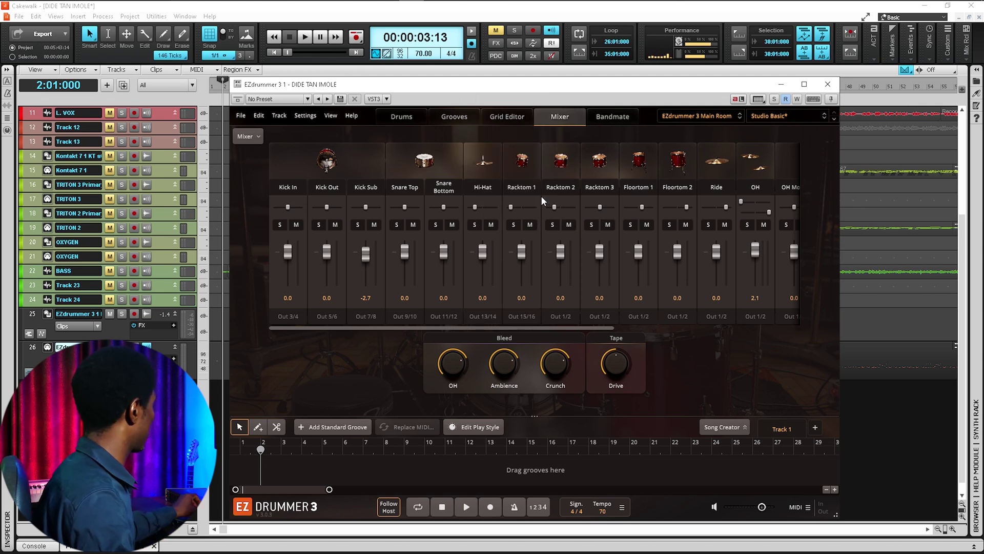
left_click(563, 318)
left_click(577, 206)
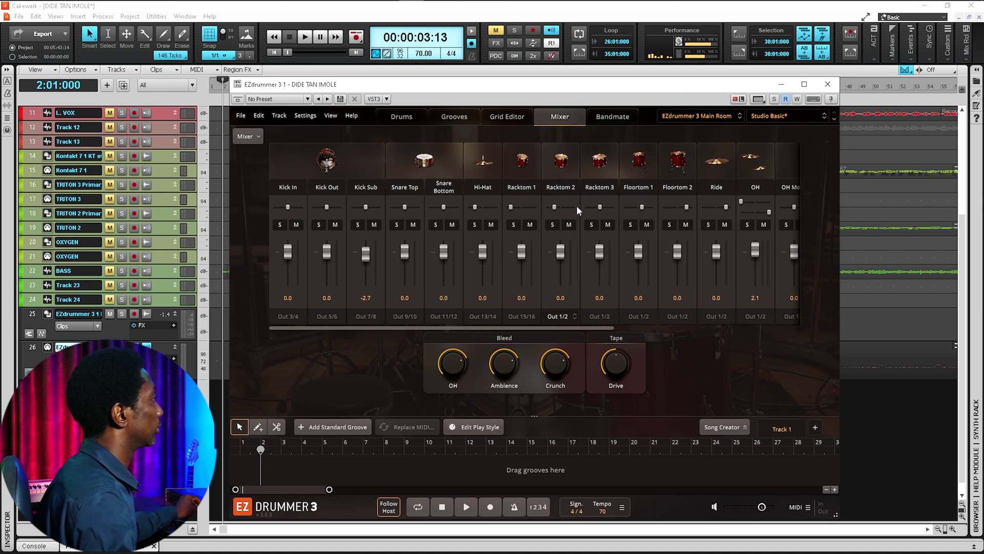
left_click(608, 318)
left_click(620, 223)
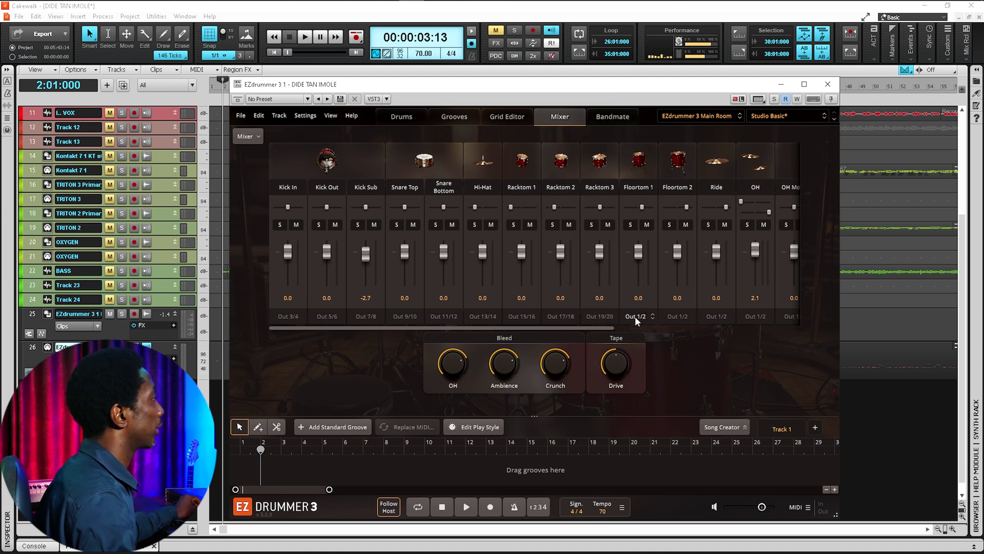
left_click(635, 315)
left_click(657, 236)
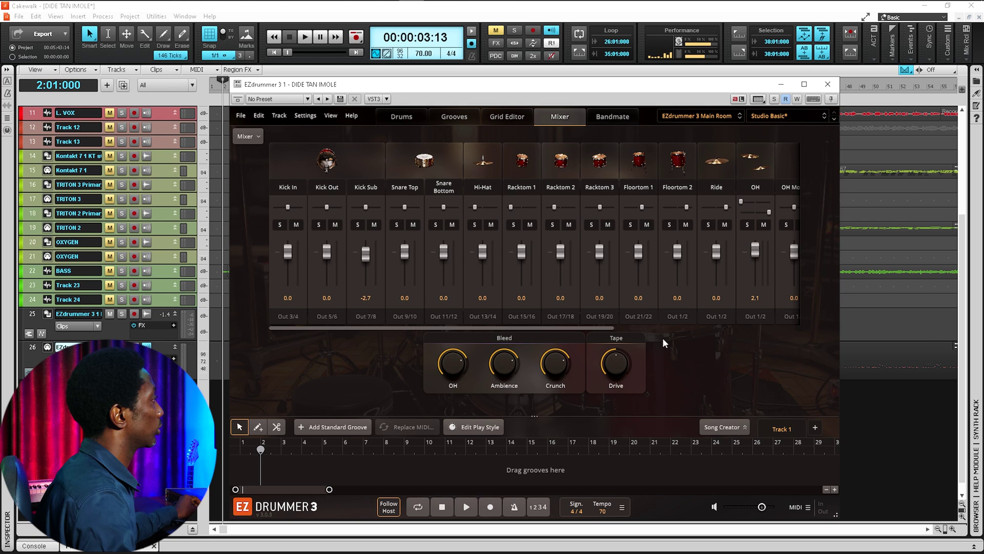
Route Floortom 2 to Out 23/24, Ride to Out 25/26 and OH to Out 27/28
left_click_drag(595, 327, 664, 327)
left_click(574, 317)
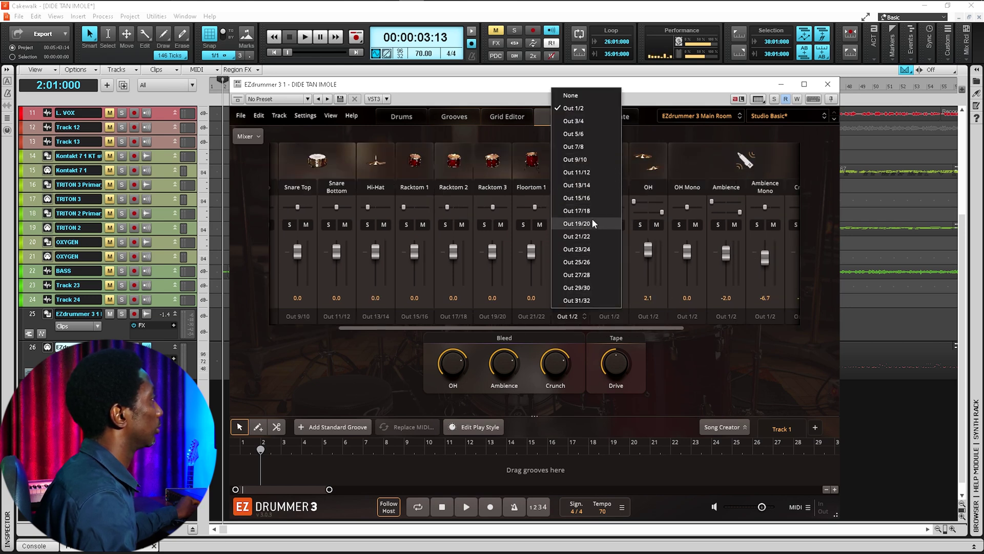
left_click(588, 250)
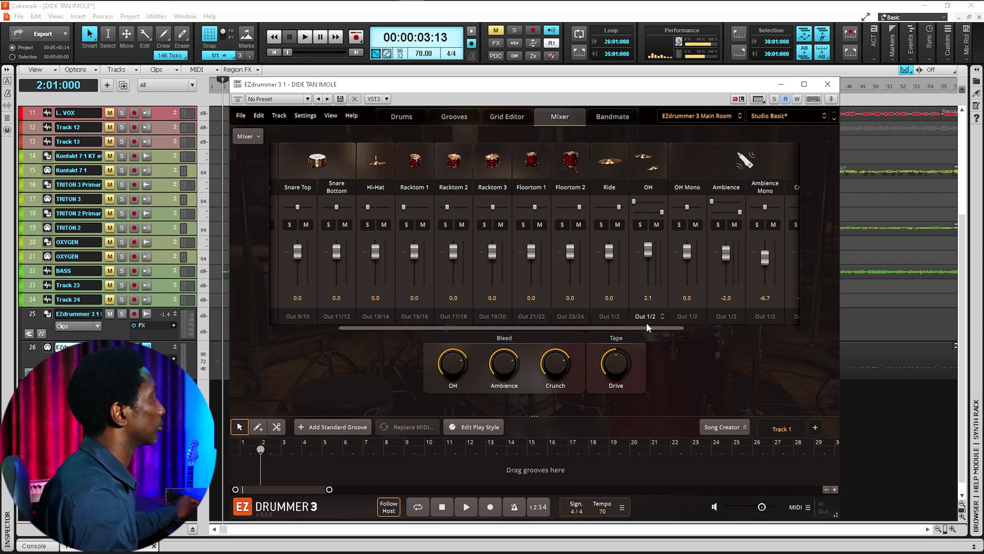
left_click(608, 316)
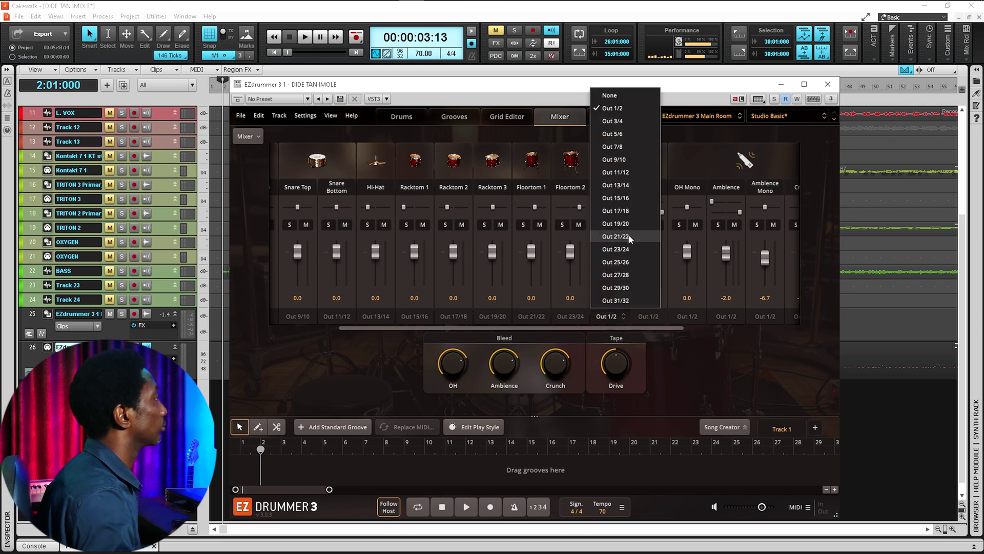
left_click(631, 262)
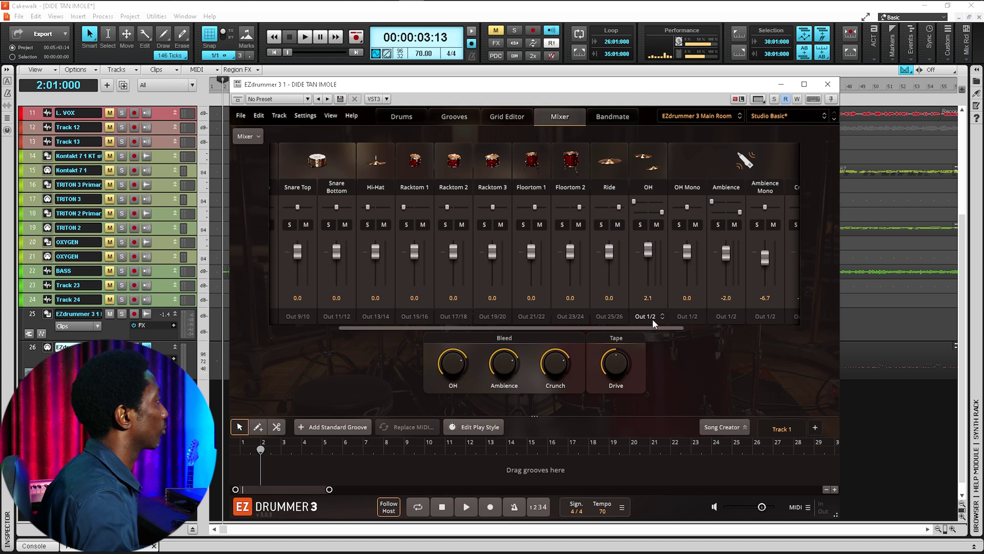
left_click(650, 317)
left_click(662, 274)
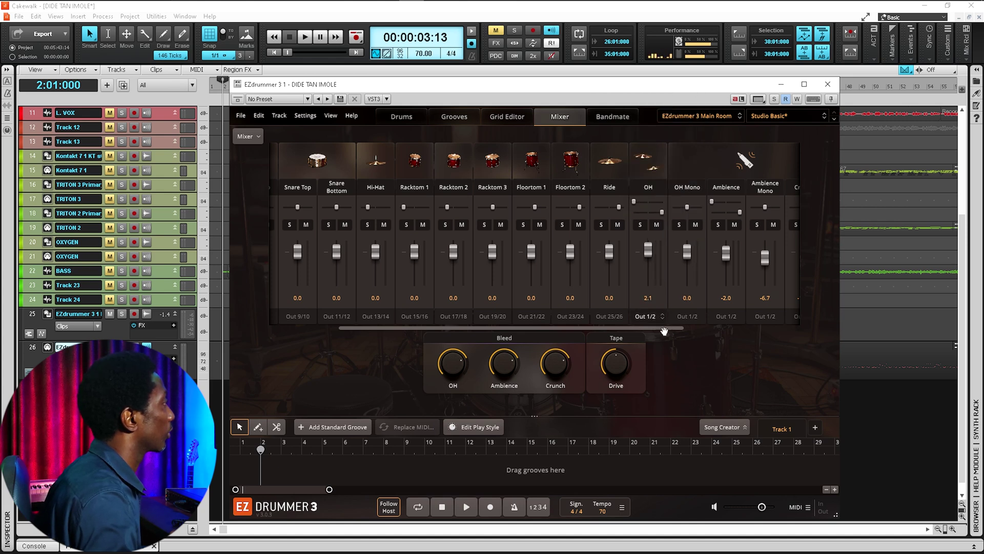
Route OH Mono, Ambience and Ambience Mono all to Out 29/30
left_click_drag(667, 332, 704, 332)
left_click(616, 318)
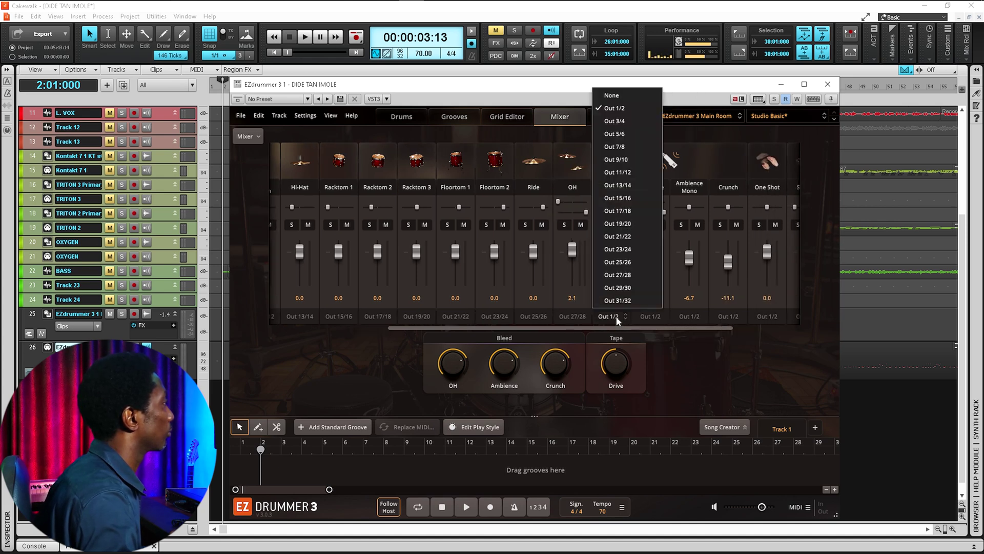
left_click(631, 287)
left_click(659, 316)
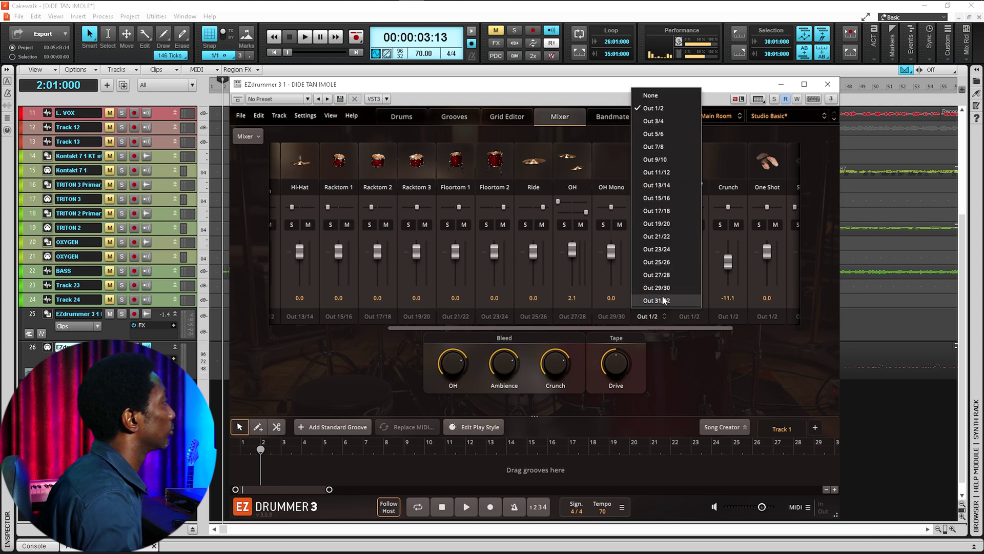
left_click(670, 299)
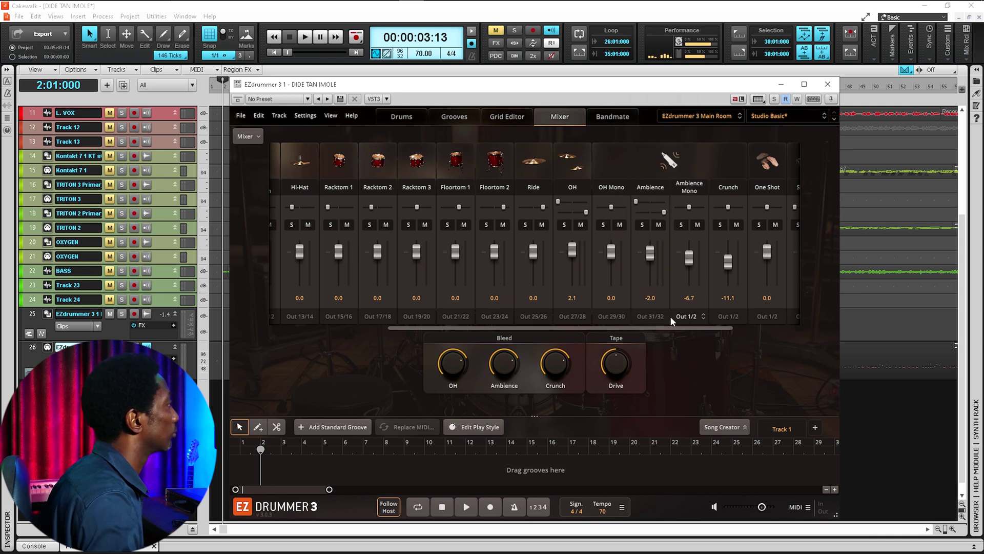
left_click(652, 318)
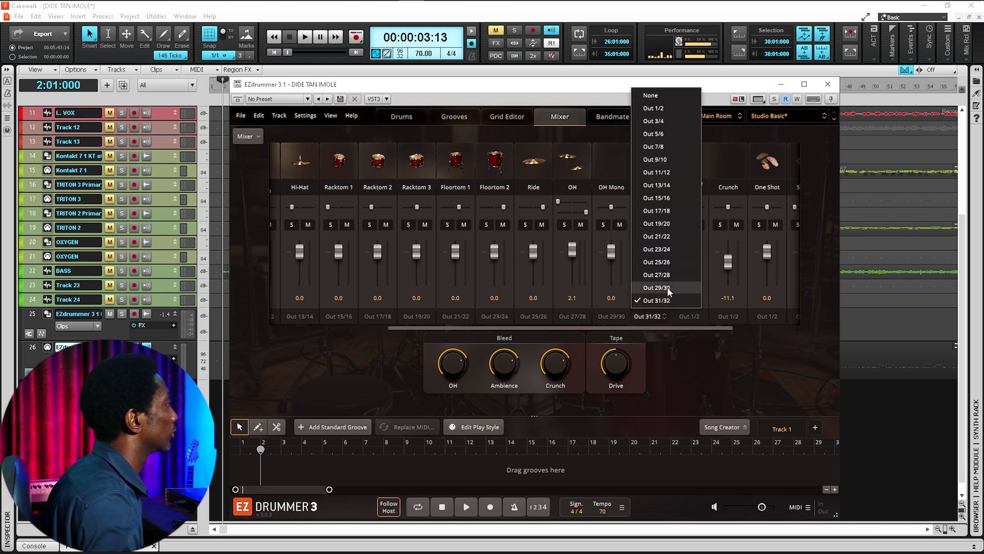
left_click(669, 287)
left_click(689, 316)
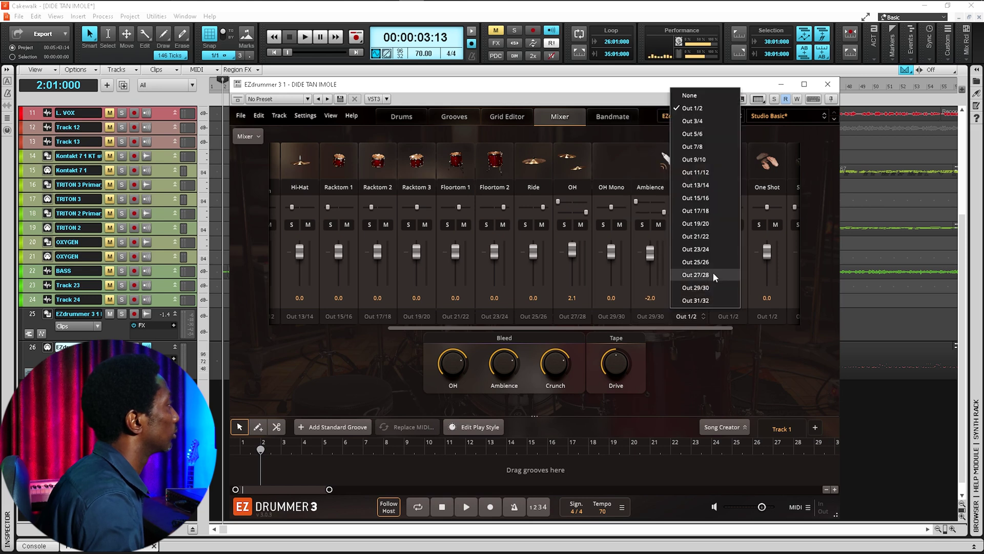
left_click(710, 287)
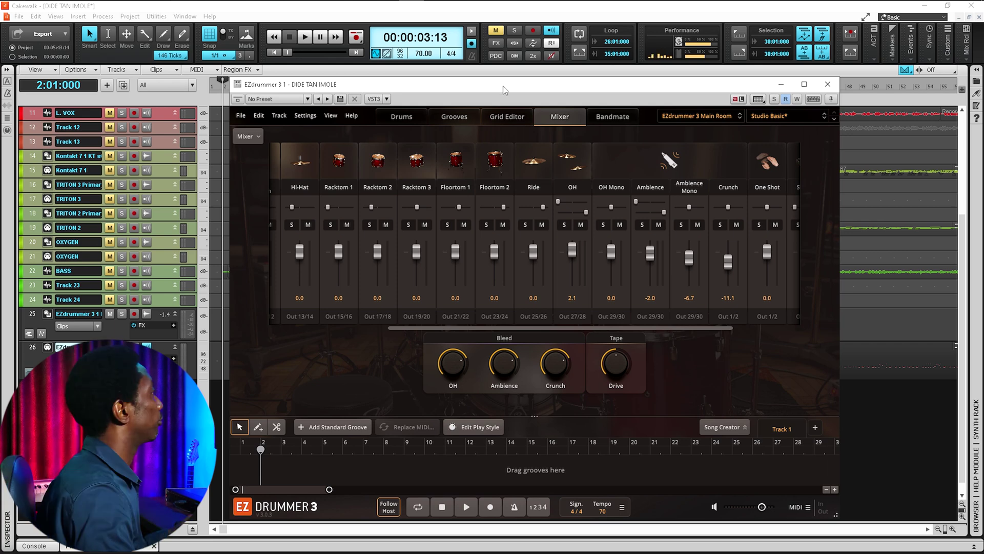
Nudge the EZdrummer 3 window slightly aside
left_click_drag(513, 84, 540, 85)
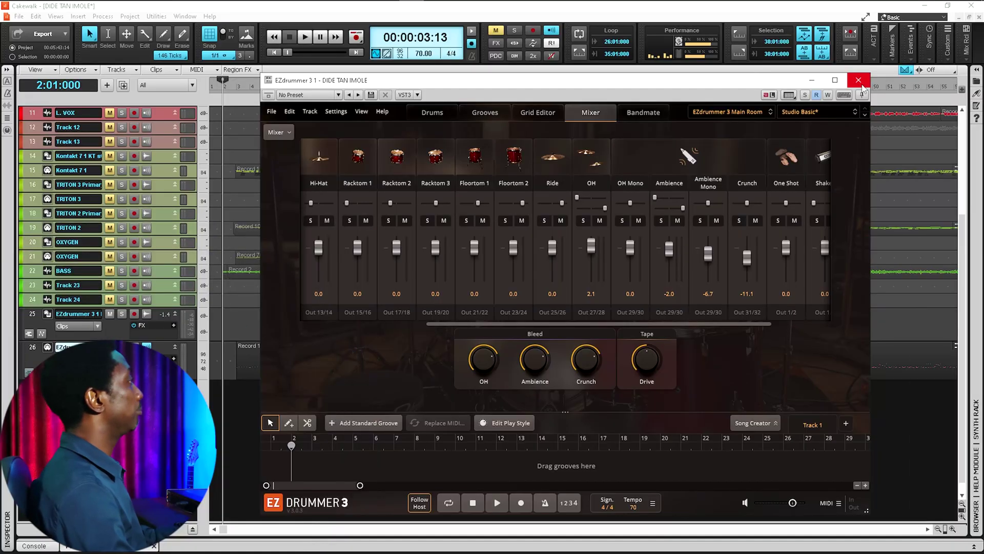
Close EZdrummer and add 17 record-enabled audio tracks with a new folder and bus
left_click(859, 81)
left_click(106, 85)
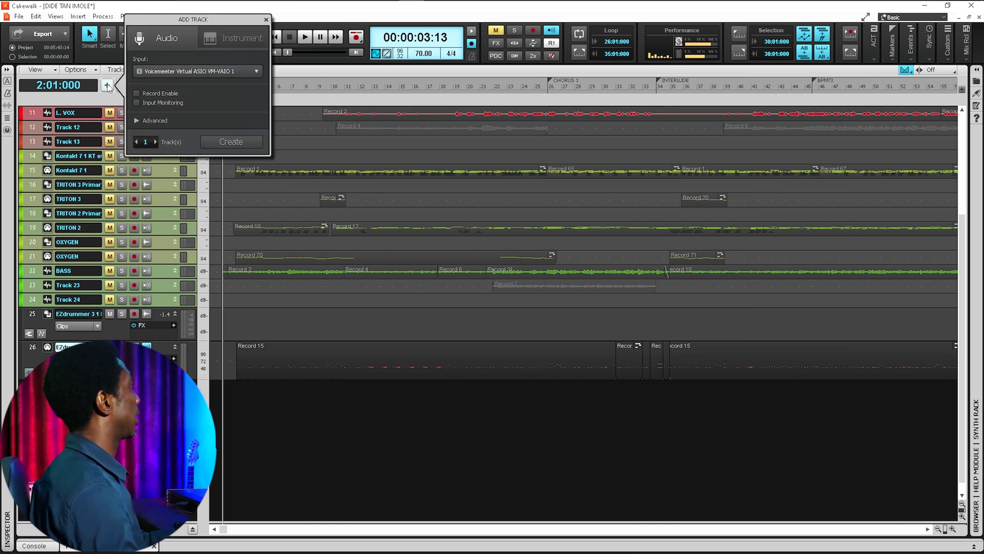
double_click(146, 142)
type("17")
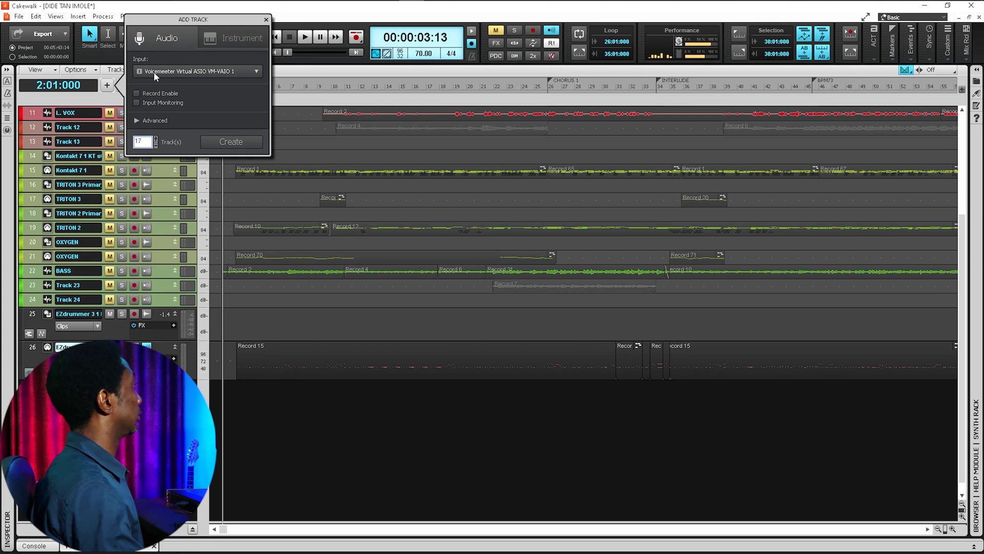
left_click(137, 94)
left_click(139, 120)
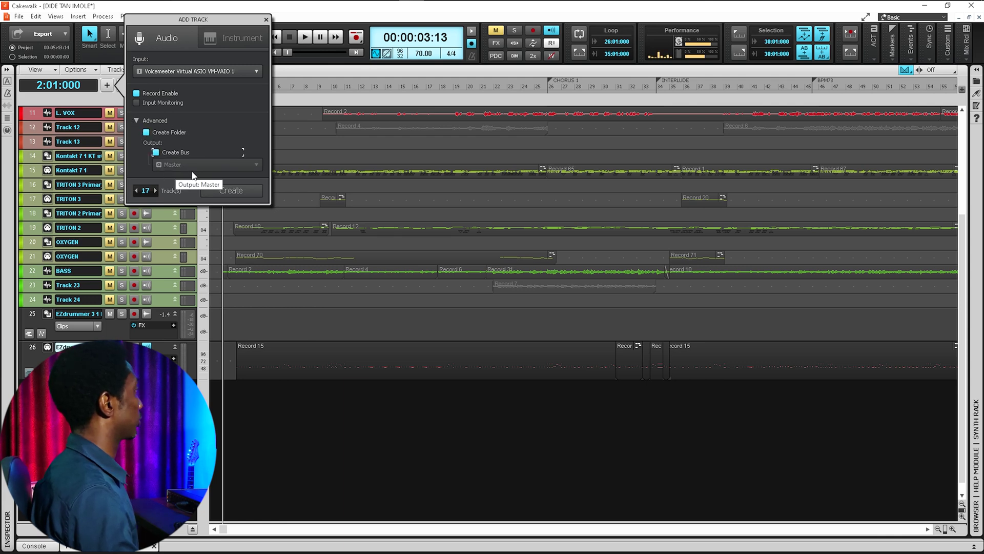
left_click(228, 189)
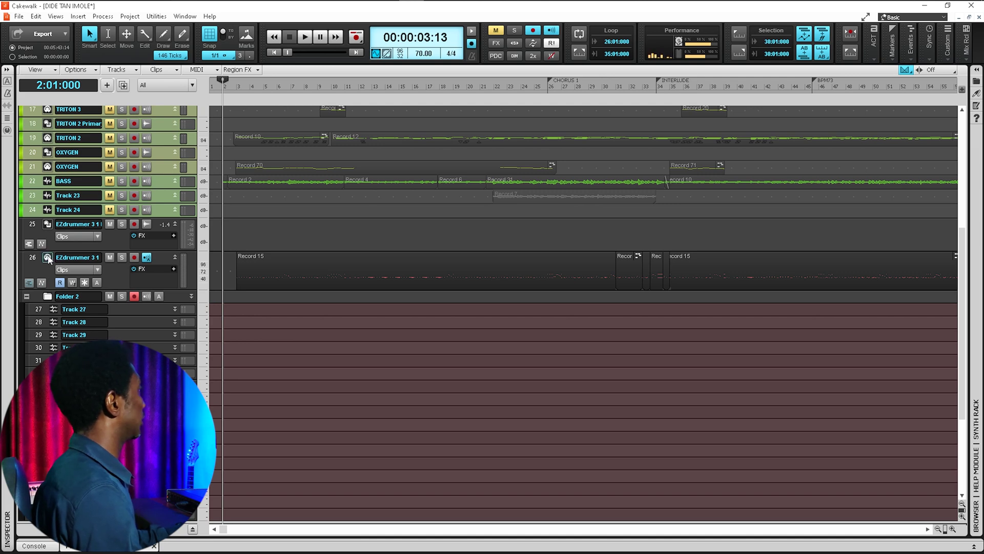
Reopen EZdrummer 3 from track 26, reposition its window, and show the Console view
left_click(48, 257)
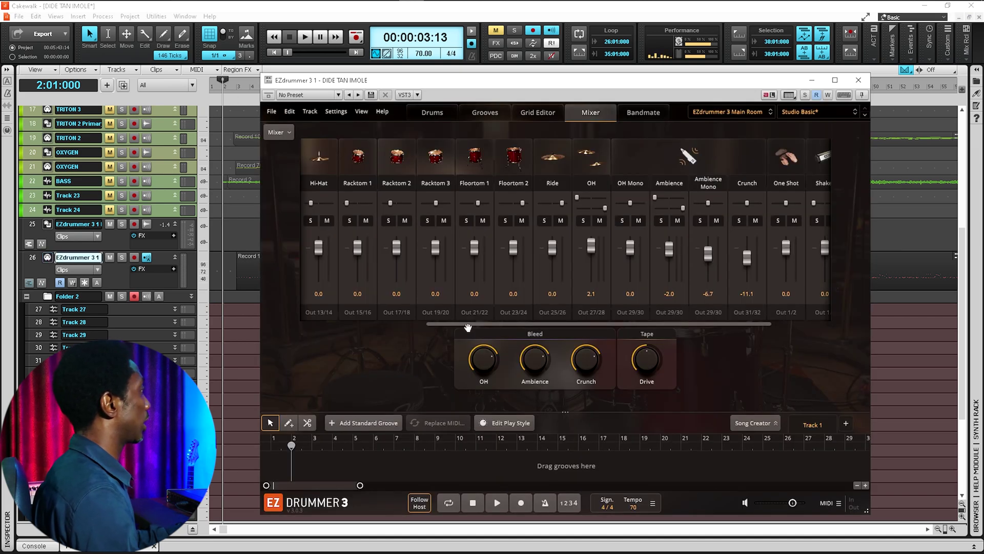
left_click_drag(471, 328, 300, 326)
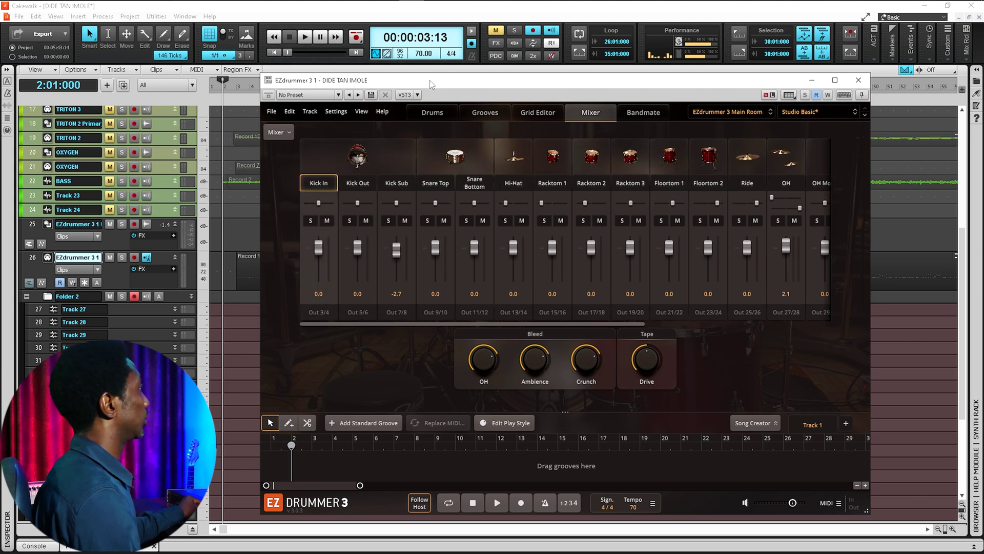
left_click_drag(434, 82, 437, 69)
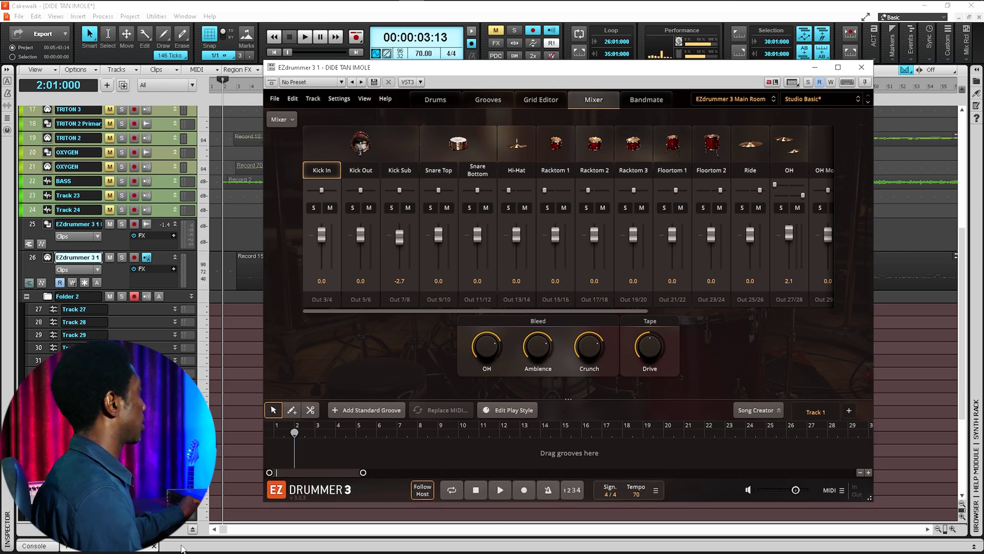
left_click(193, 531)
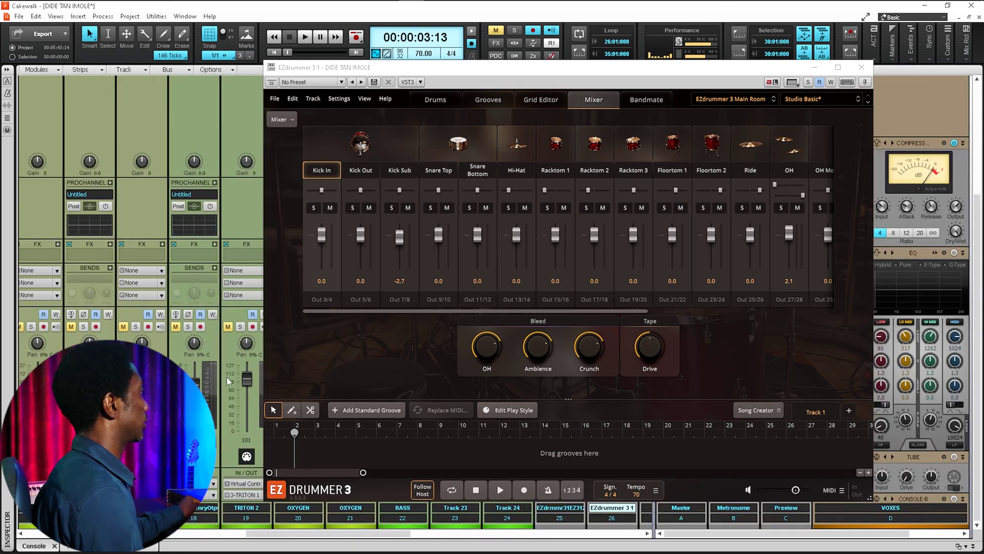
Restore the Console to the lower half, close EZdrummer, and rename Bus E to DRUMS
key("shift+d")
left_click_drag(379, 538, 574, 539)
key("Escape")
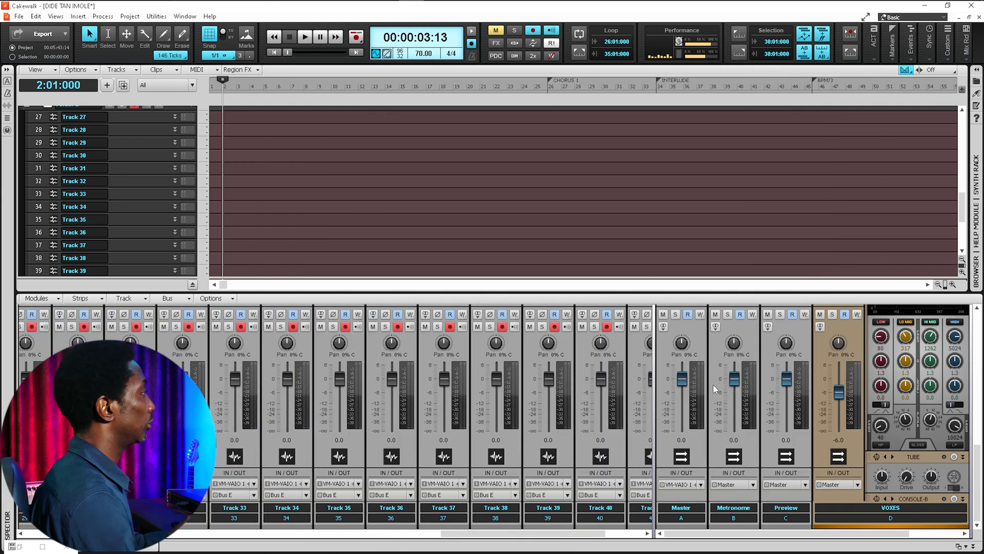
left_click_drag(654, 379, 279, 378)
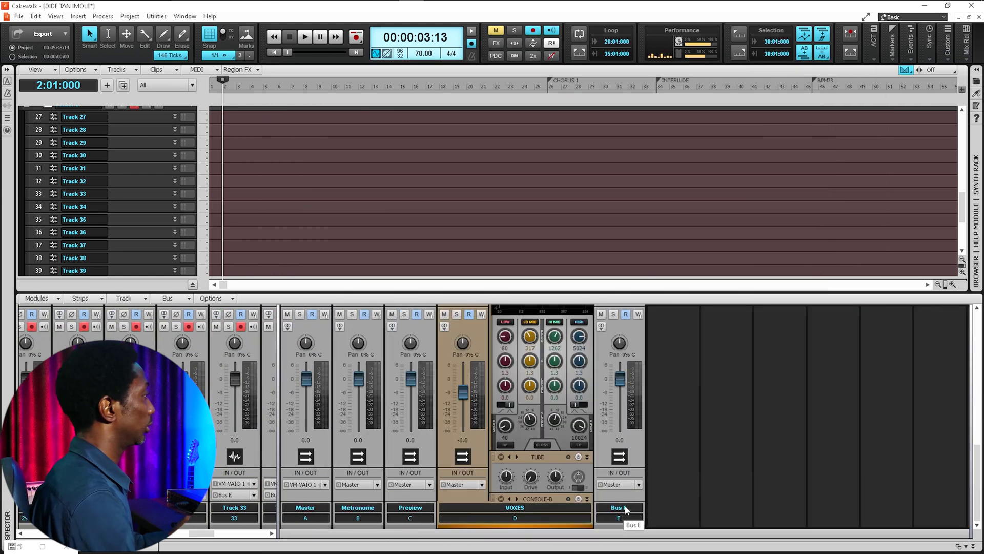
double_click(625, 509)
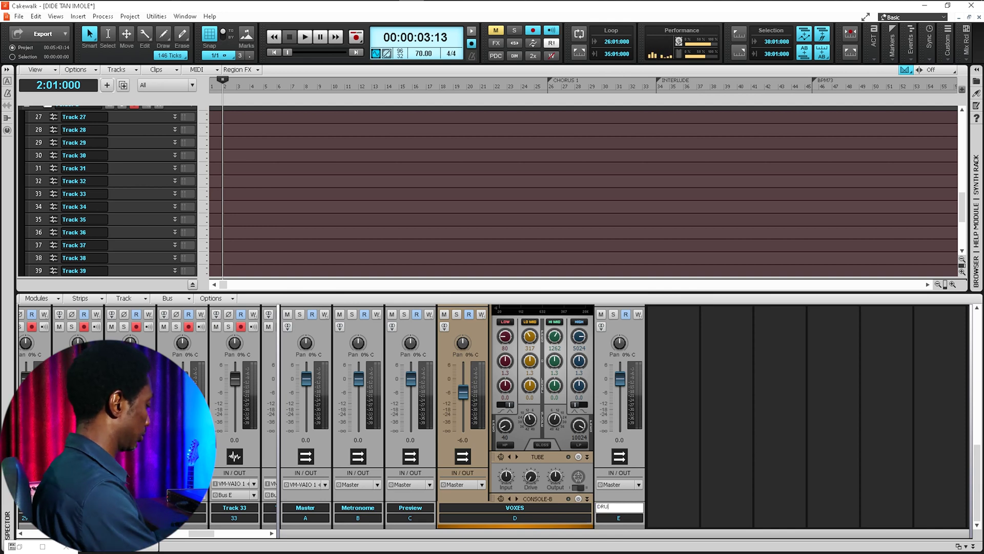
type("DRUMS")
key("Return")
Rename track folder Folder 2 to DRUMS
scroll(103, 205, "up", 3)
double_click(65, 181)
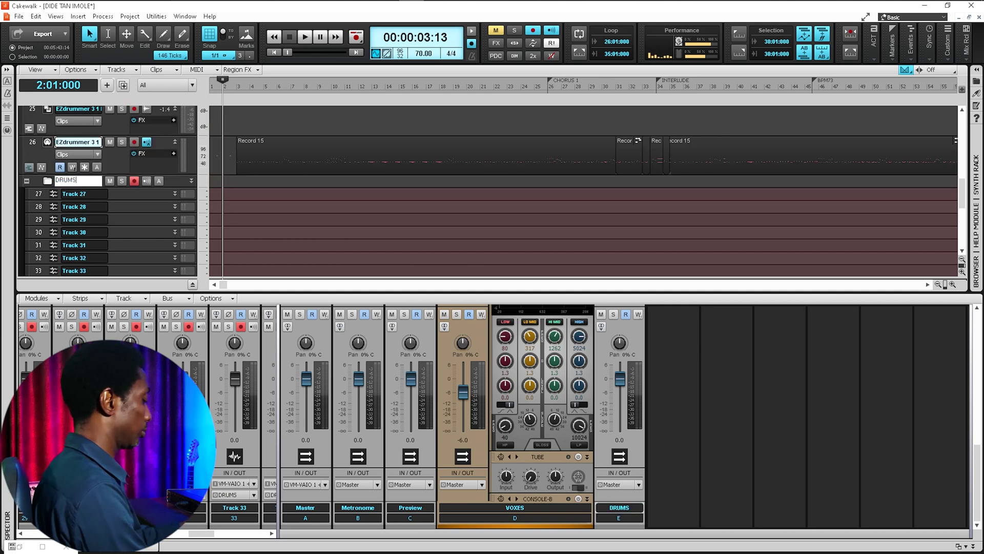
key("Return")
Select the DRUMS folder and its tracks, and colour them and the DRUMS bus blue
left_click(36, 182)
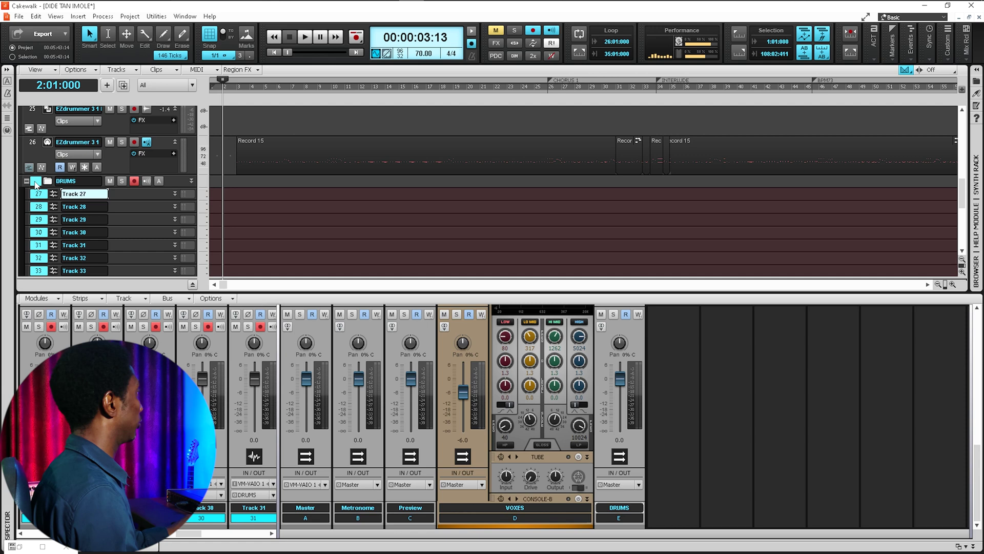
left_click(25, 183)
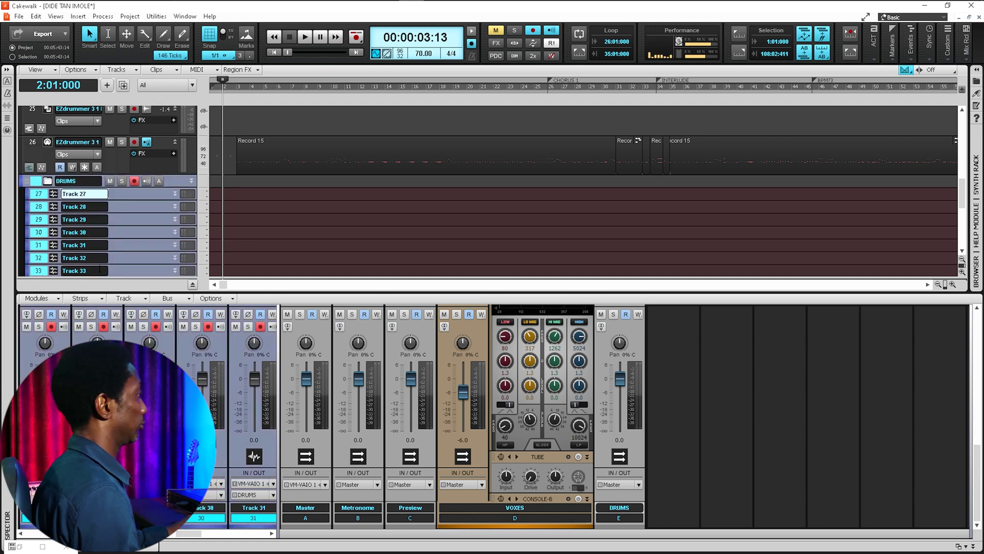
left_click(631, 529)
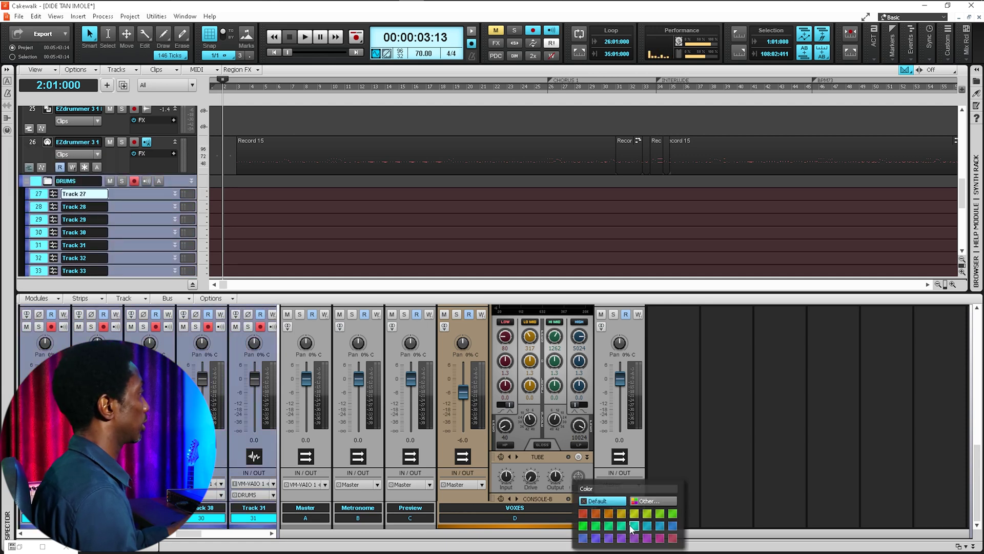
left_click(585, 539)
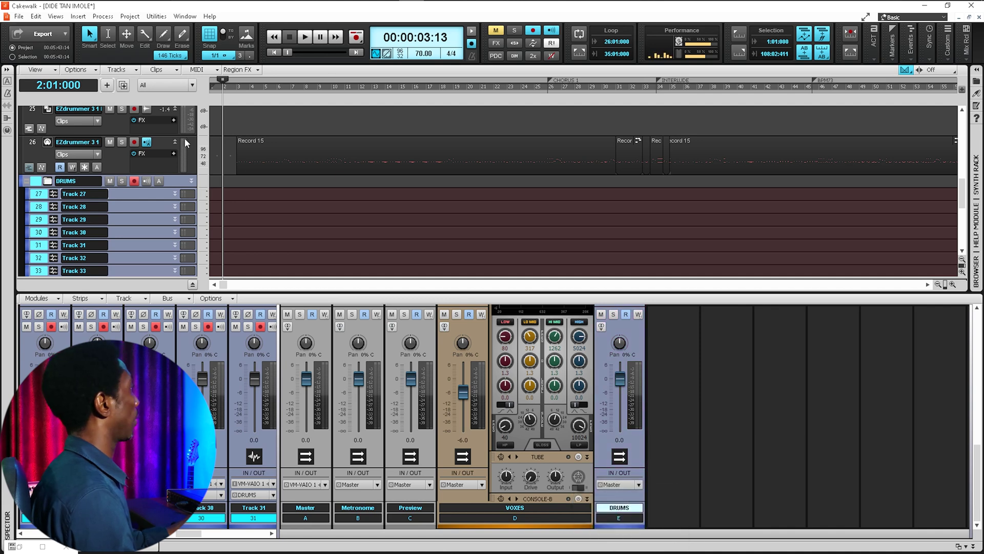
scroll(267, 204, "down", 5)
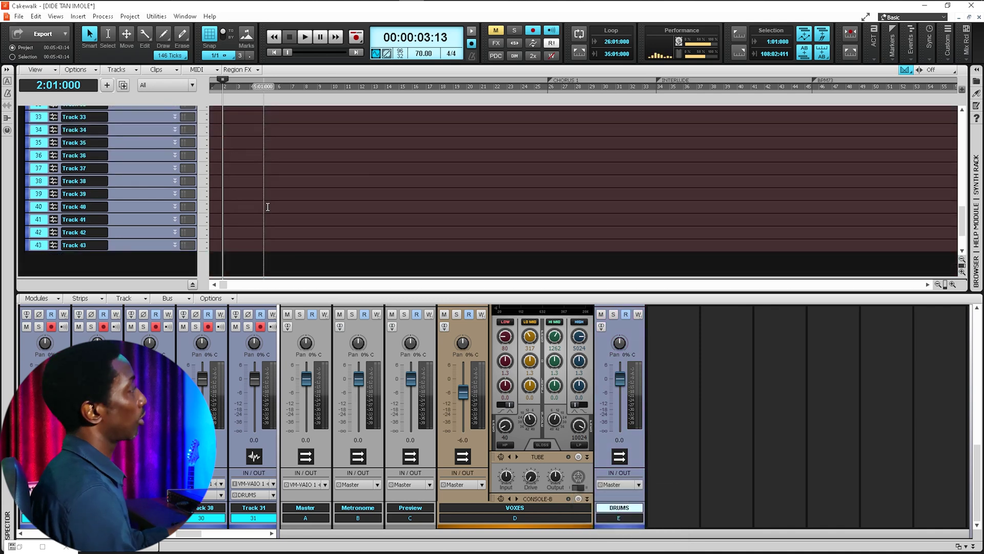
scroll(268, 207, "up", 5)
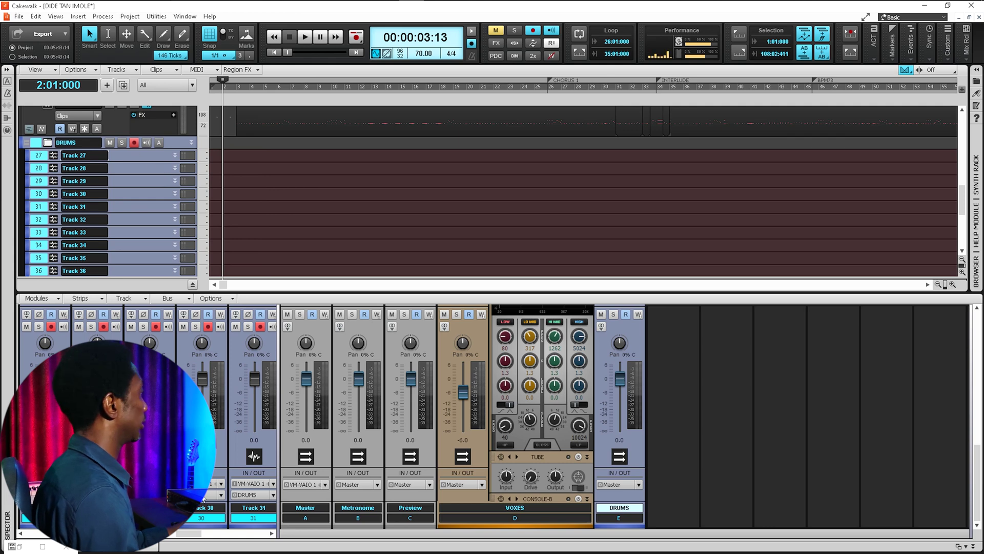
Hide the bus pane and name tracks 27–29 KICK IN, KICK OUT and KICK SUB
left_click(279, 443)
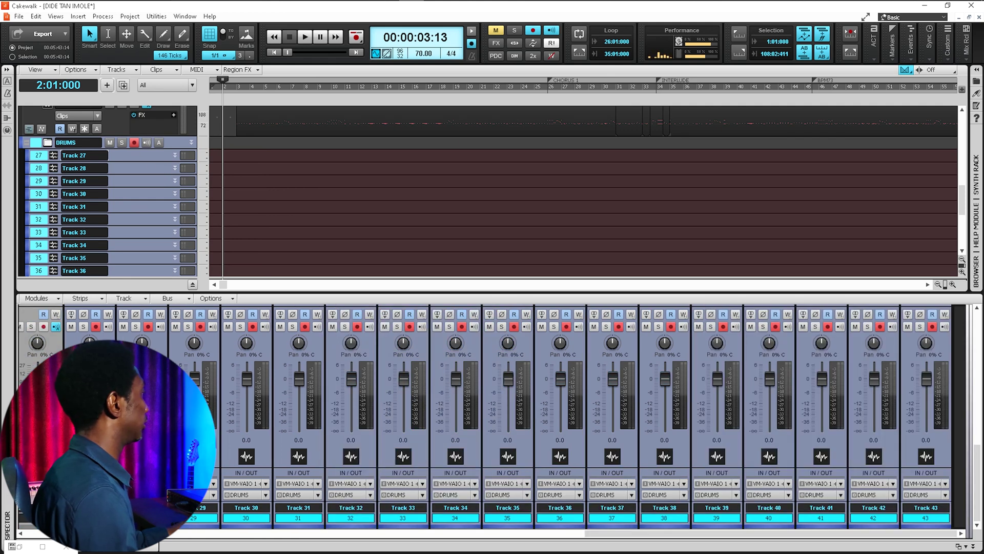
double_click(97, 507)
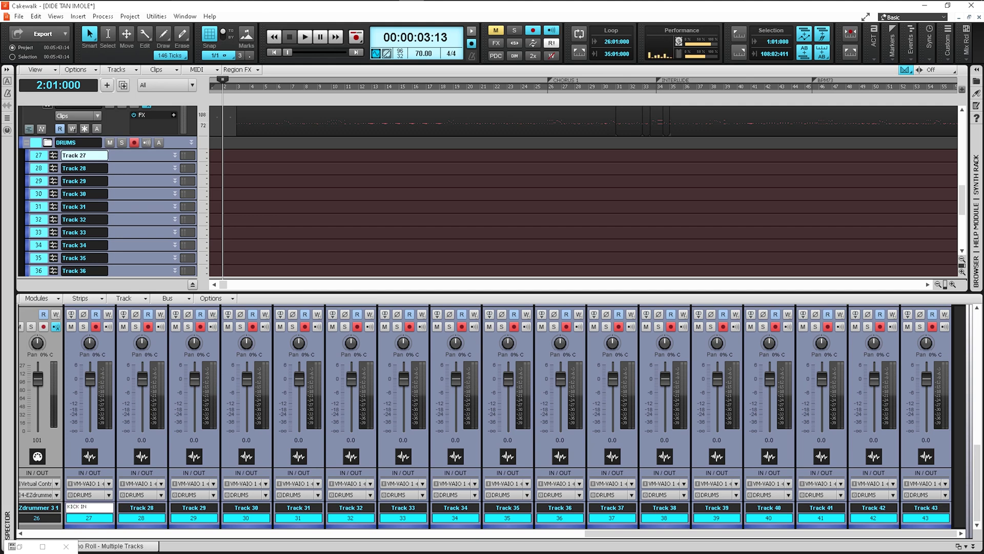
double_click(146, 507)
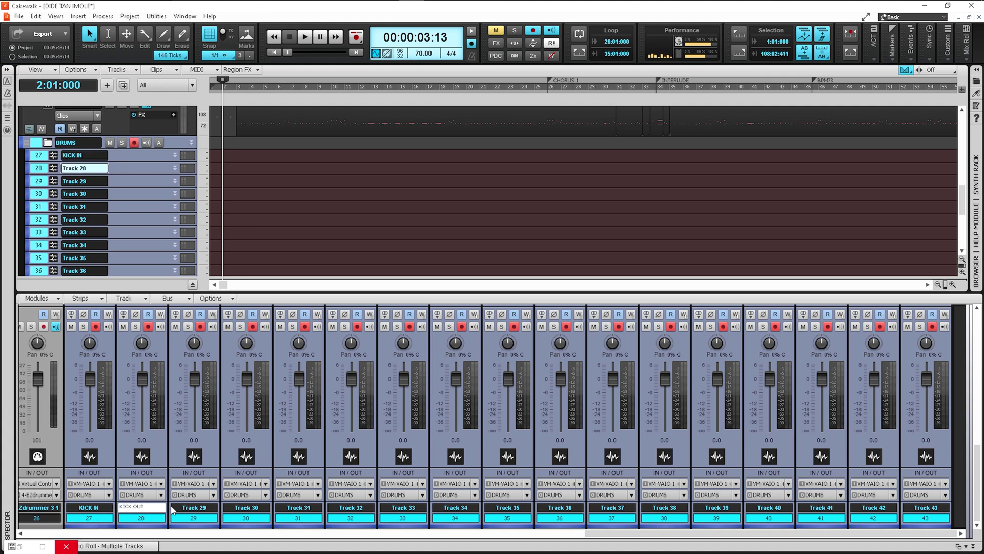
double_click(183, 507)
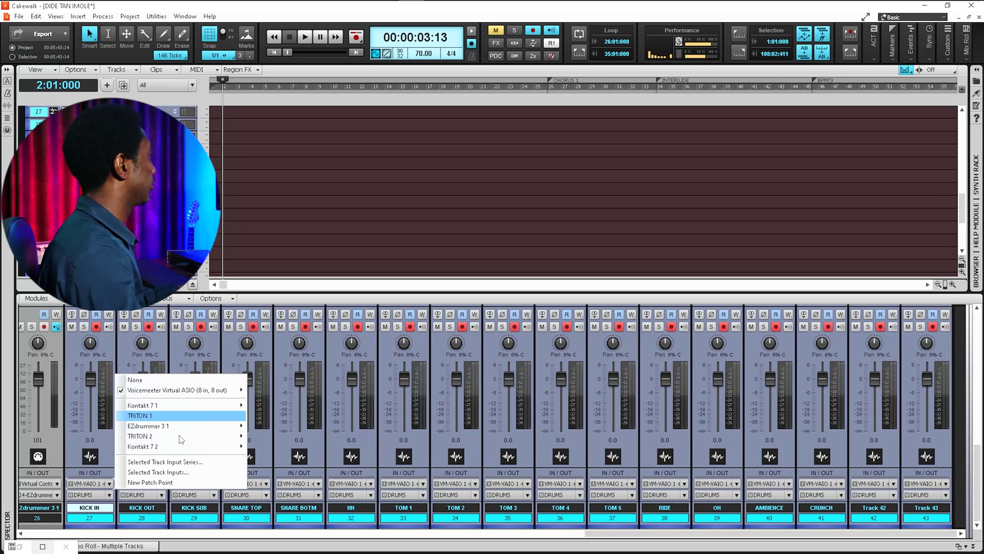
Set KICK IN's input to EZdrummer 3's 3/4 output
mouse_move(170, 425)
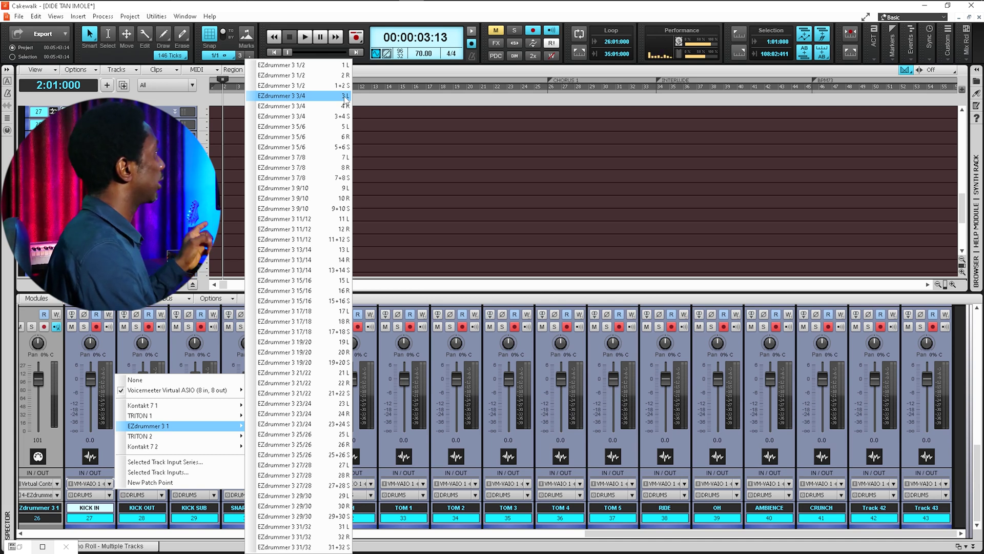
left_click(346, 98)
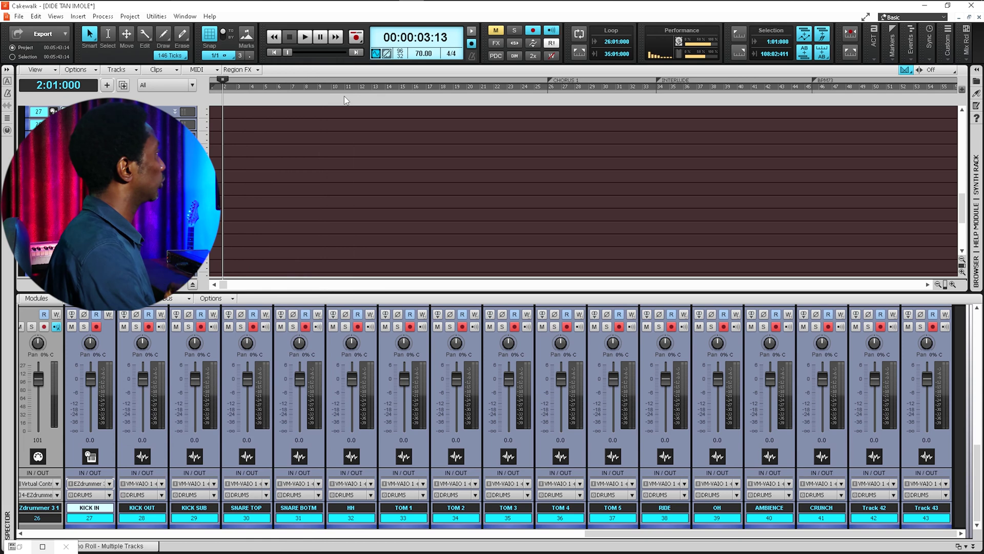
Take KICK OUT's input from an EZdrummer 3 output and revisit KICK SUB's input list
left_click(161, 483)
mouse_move(250, 427)
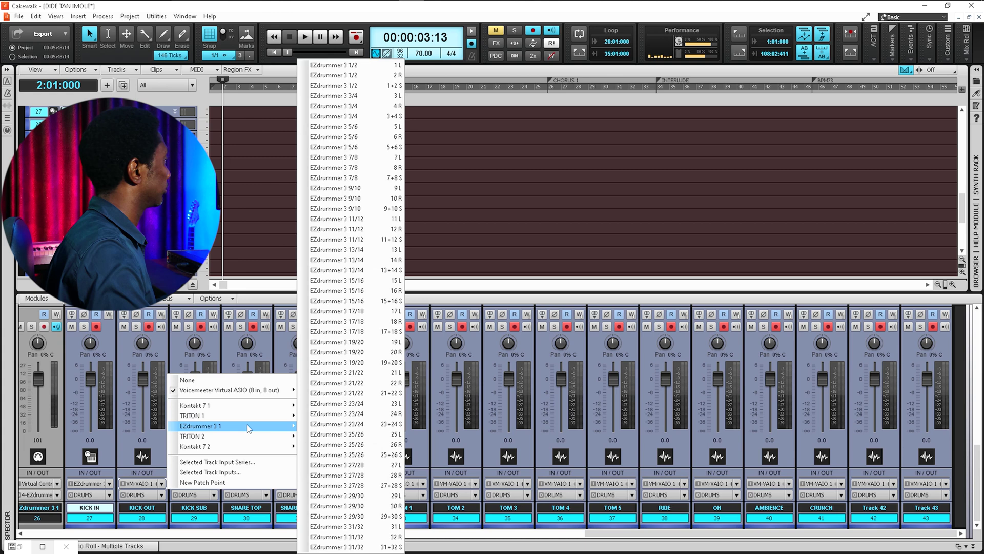
left_click(397, 130)
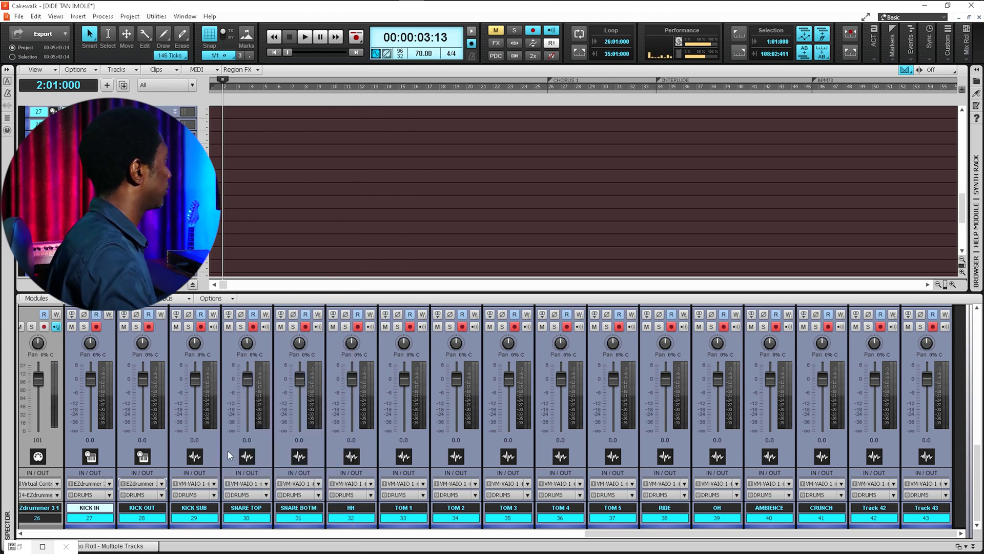
left_click(215, 483)
mouse_move(300, 428)
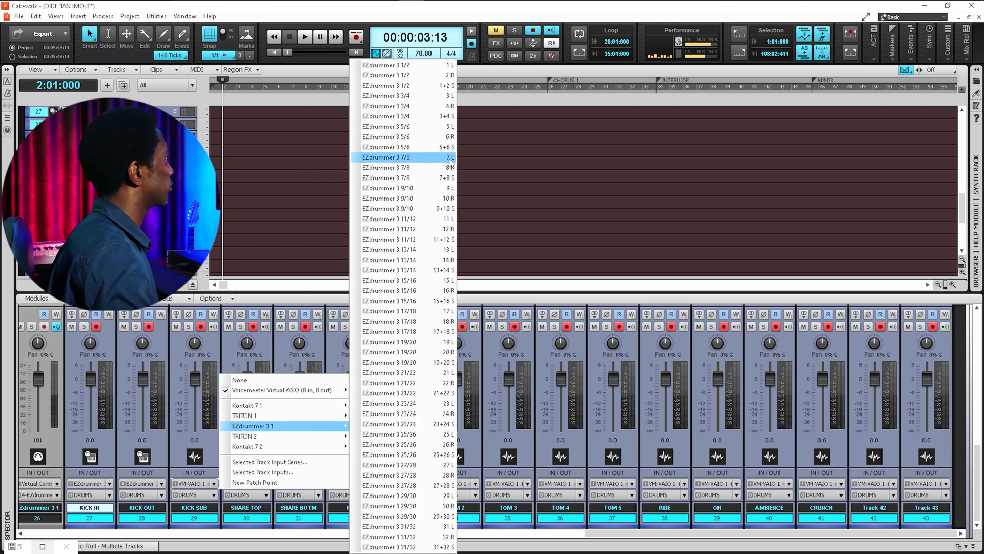
key("Escape")
key("Escape")
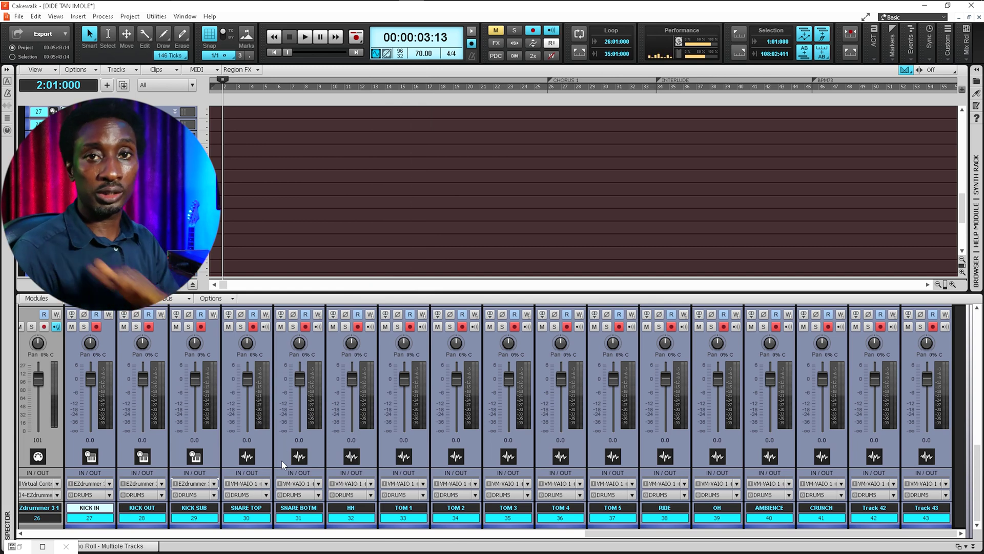
left_click(215, 483)
mouse_move(251, 426)
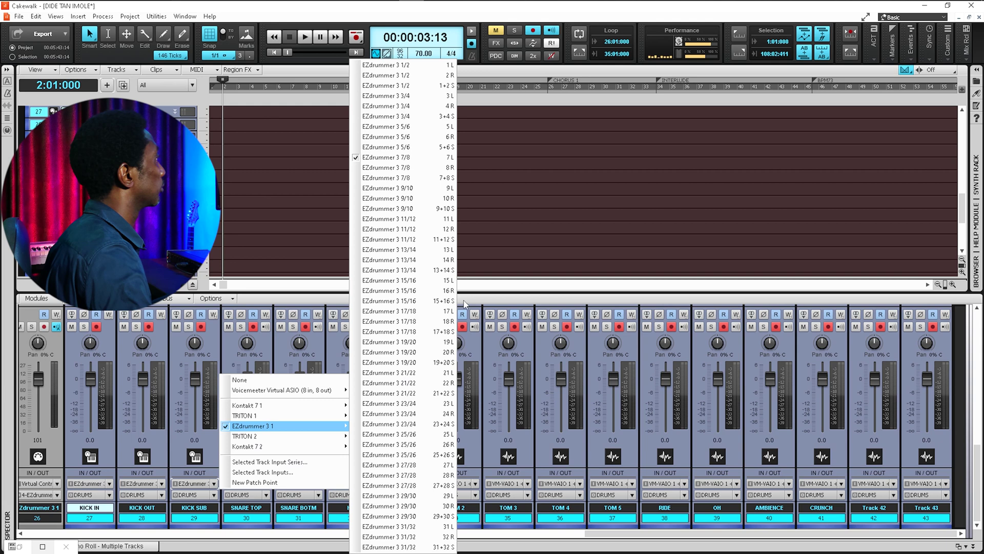
left_click(246, 518)
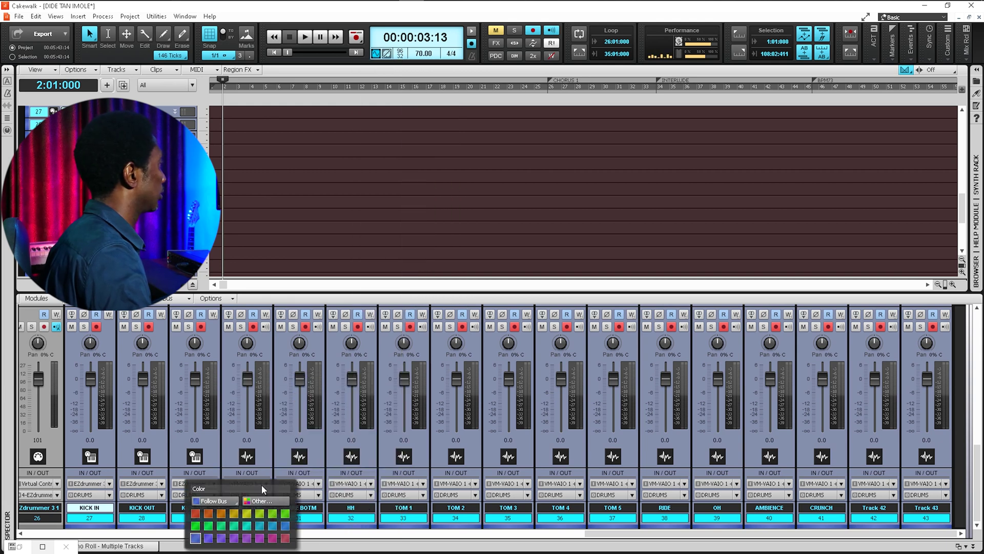
left_click(272, 457)
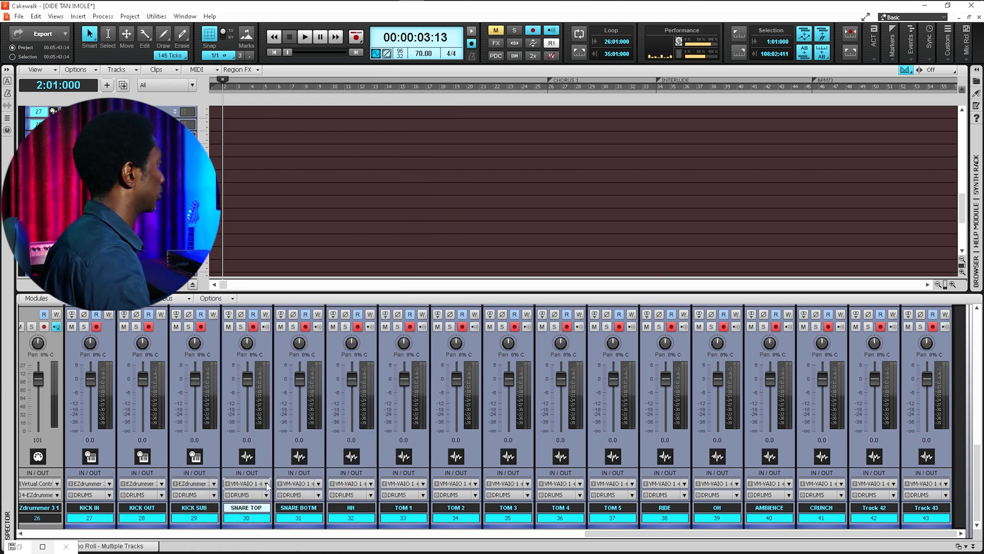
Set SNARE TOP, SNARE BOTM and HH inputs to their EZdrummer 3 outputs, HH on 13 L
left_click(266, 484)
mouse_move(347, 426)
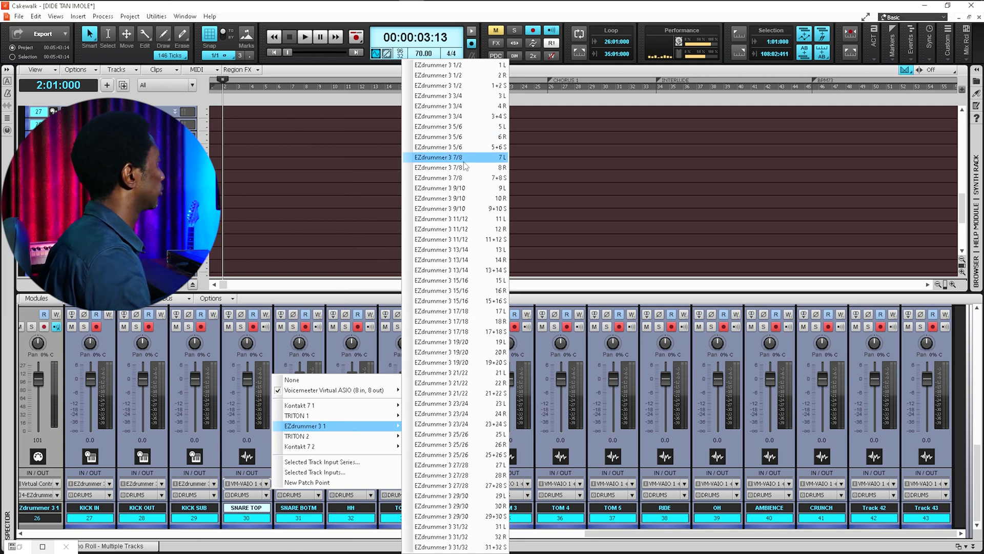
left_click(439, 285)
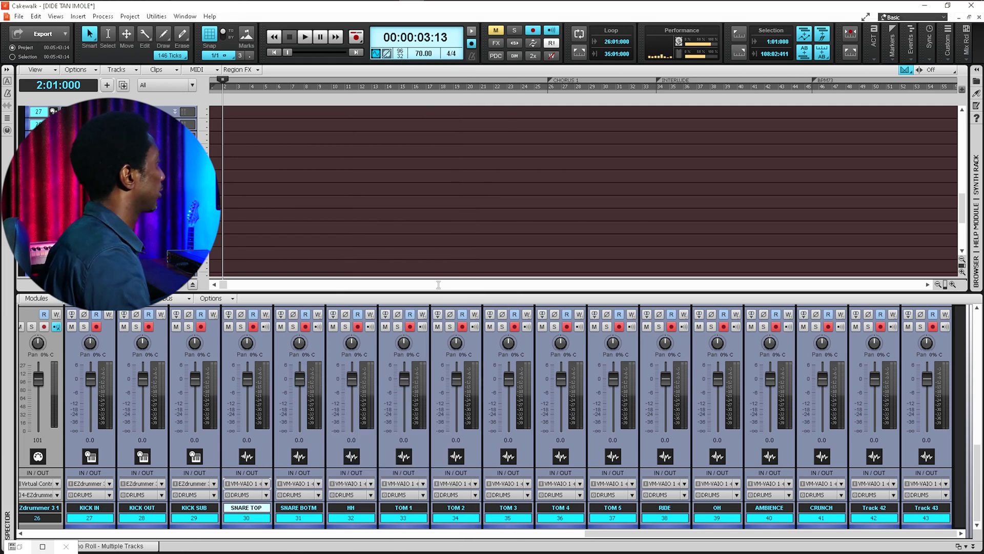
left_click(318, 484)
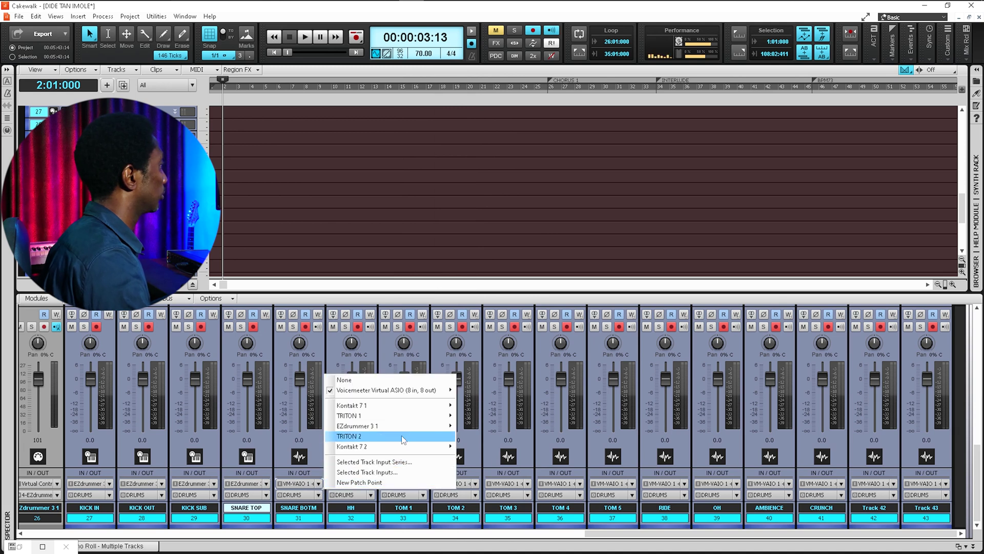
mouse_move(410, 431)
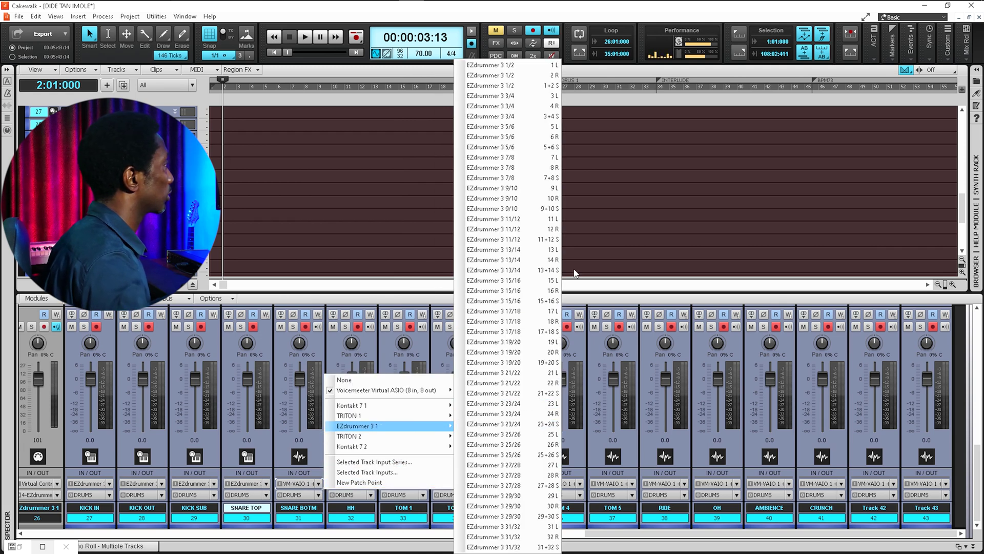
left_click(536, 219)
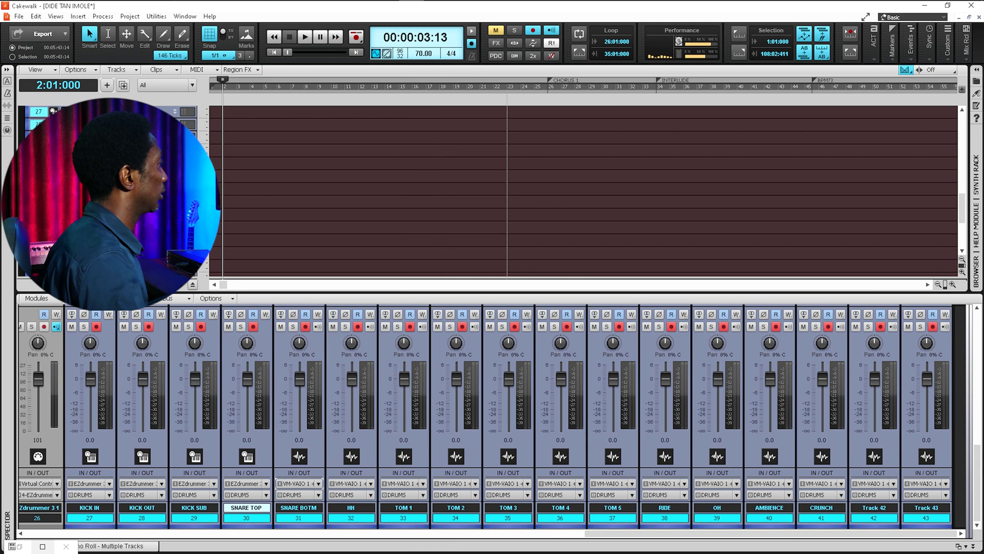
left_click(371, 484)
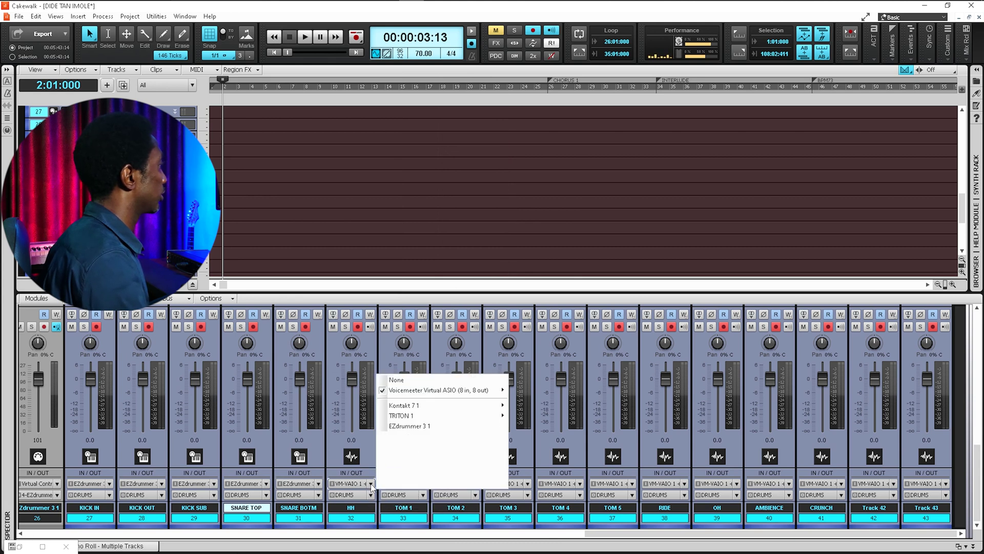
left_click(371, 484)
left_click(371, 486)
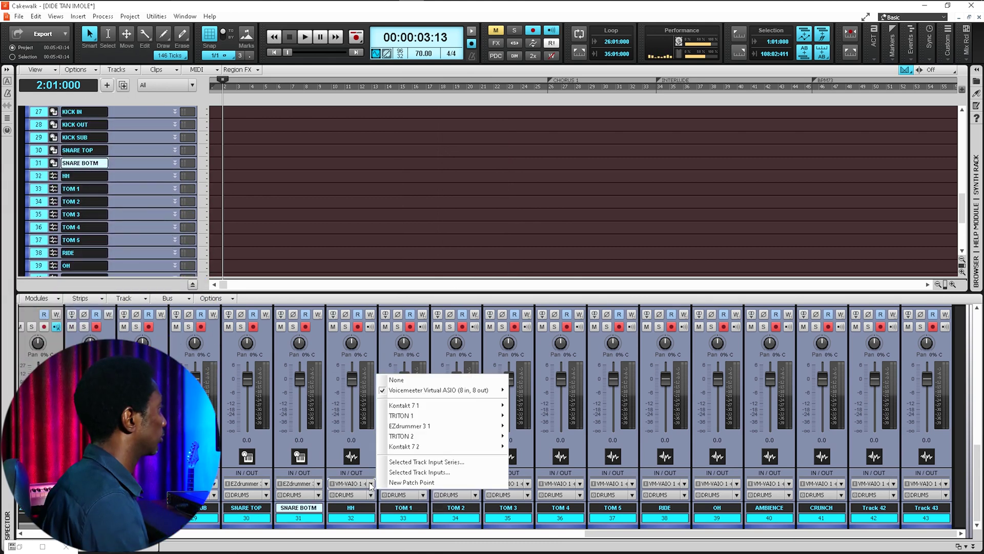
mouse_move(420, 425)
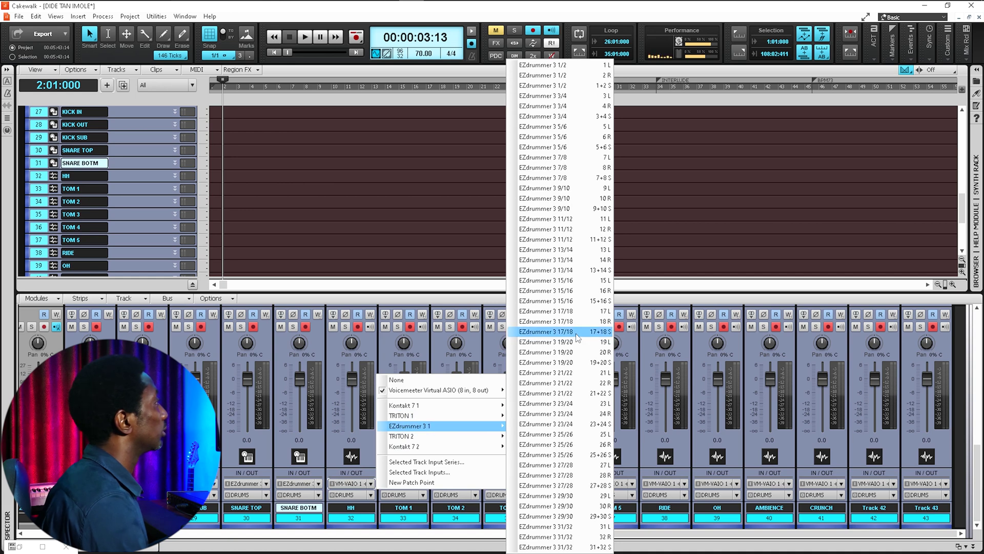
left_click(600, 250)
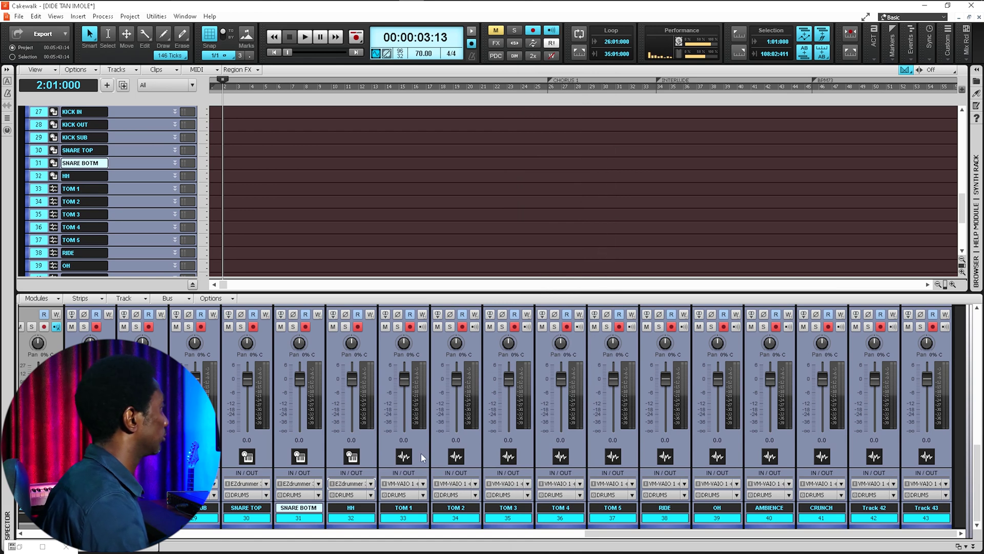
Set TOM 1 and TOM 2 inputs to EZdrummer 3 outputs, and RIDE to 25+26 stereo
left_click(423, 483)
mouse_move(498, 430)
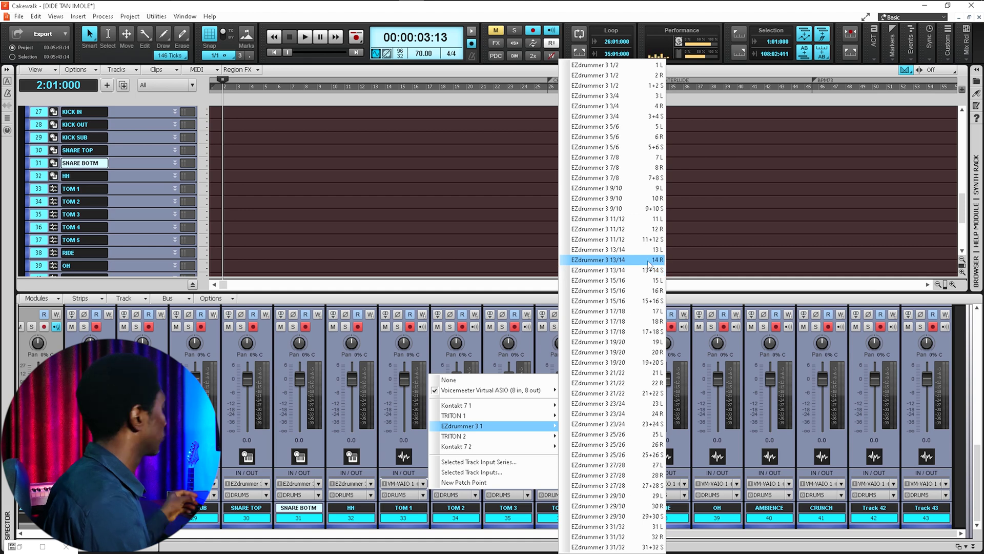
left_click(649, 280)
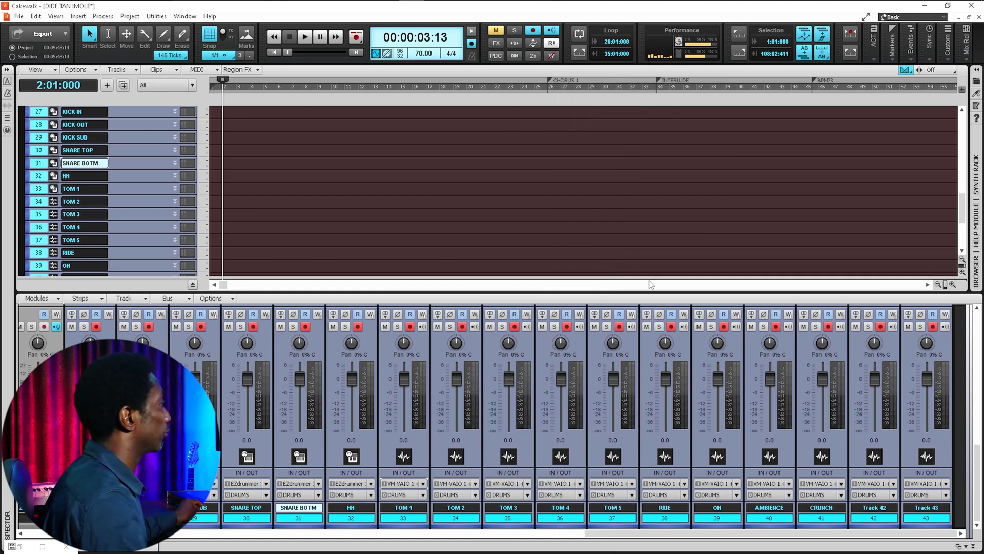
left_click(477, 484)
mouse_move(556, 427)
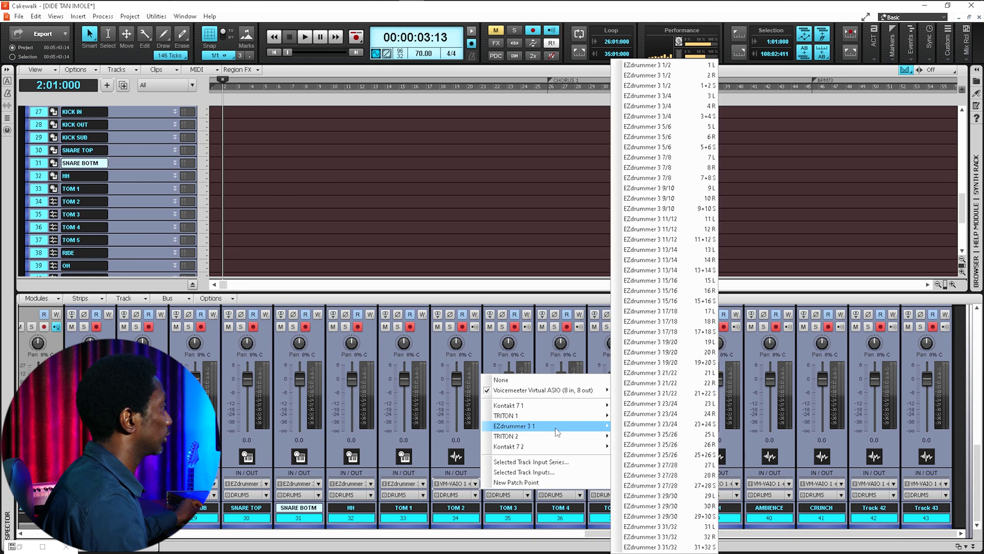
left_click(683, 314)
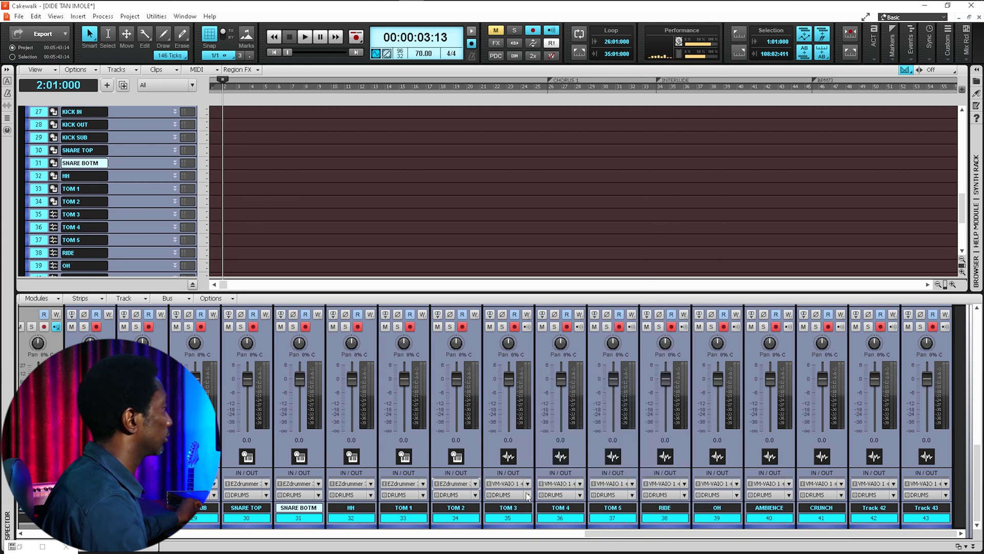
left_click(684, 483)
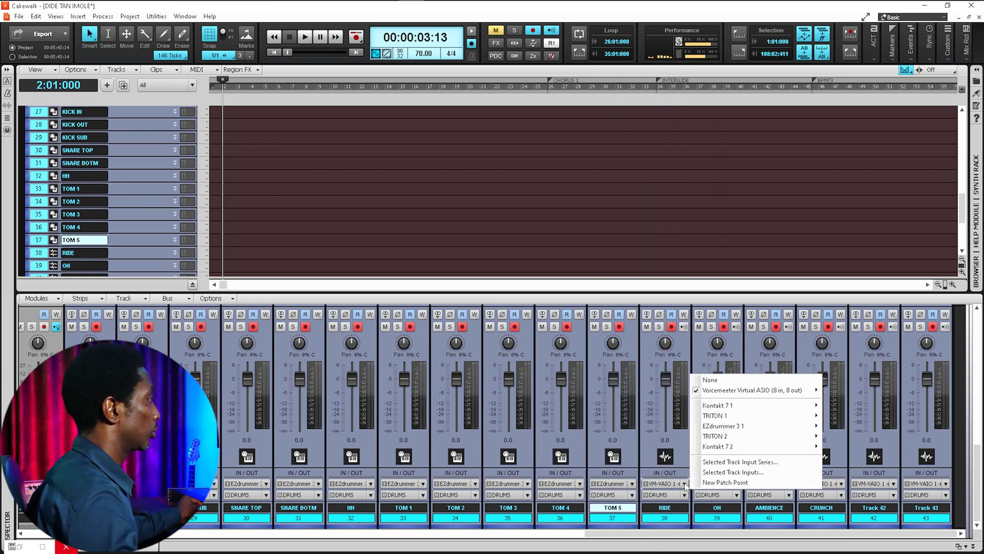
left_click(678, 515)
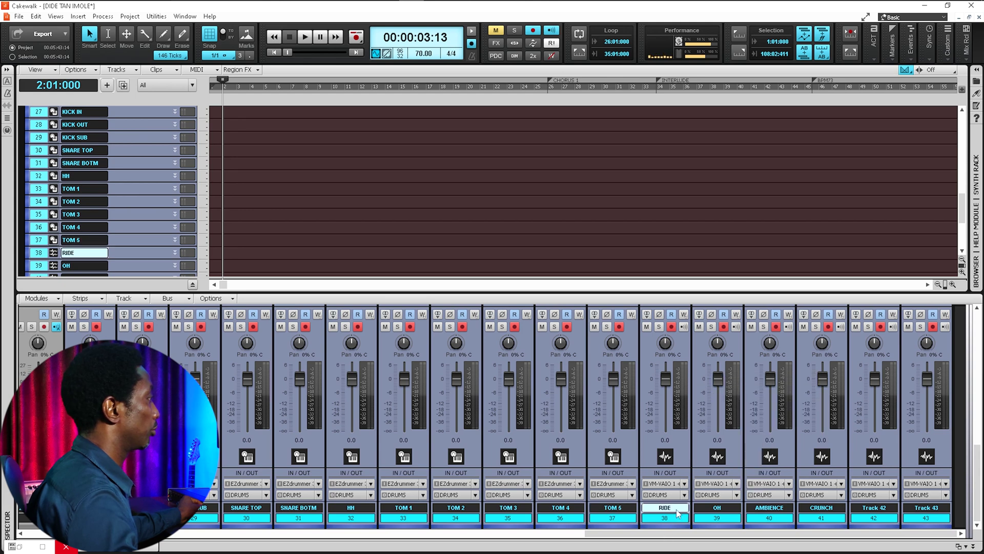
left_click(685, 484)
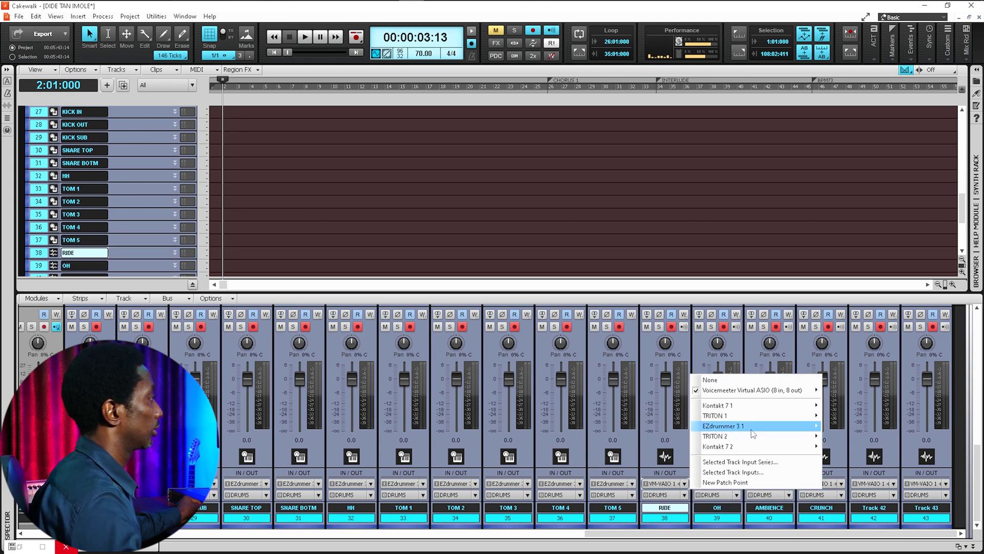
mouse_move(792, 427)
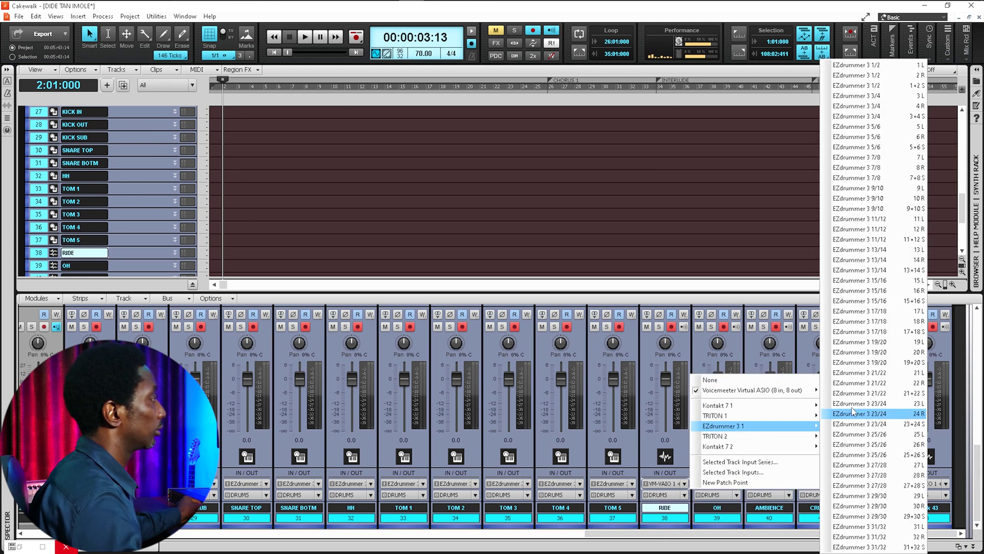
left_click(897, 458)
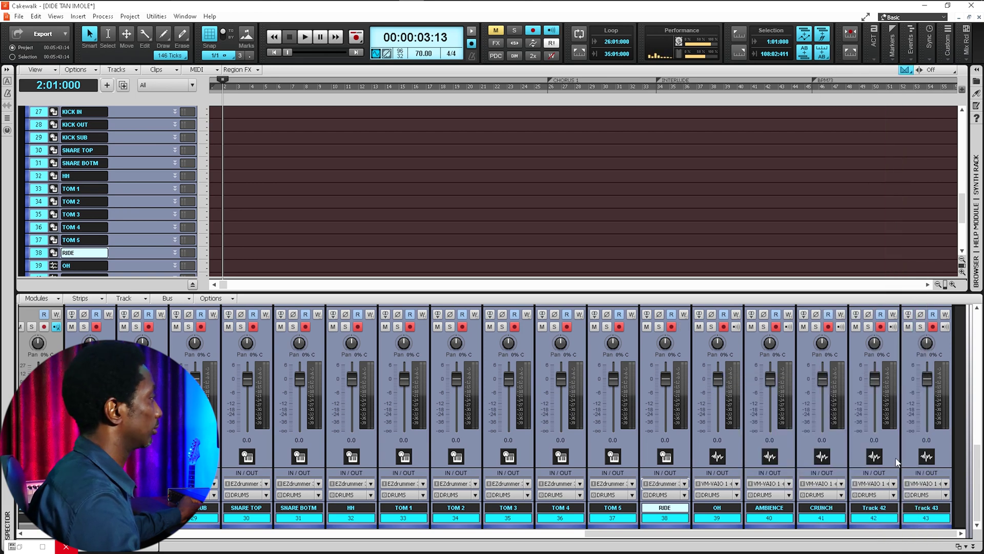
Route OH's input to EZdrummer 3 outputs 27/28 and AMBIENCE's to 29/30
left_click(737, 484)
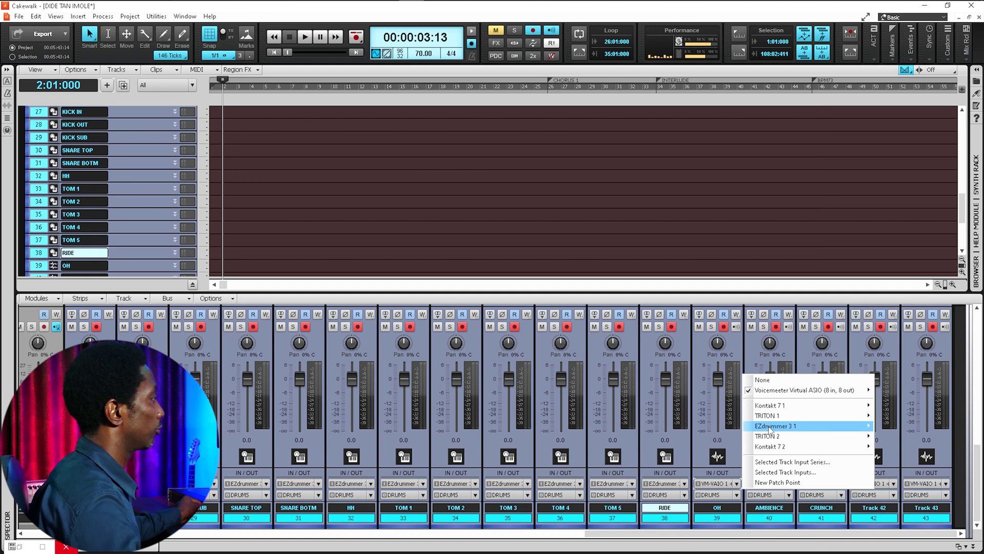
mouse_move(781, 430)
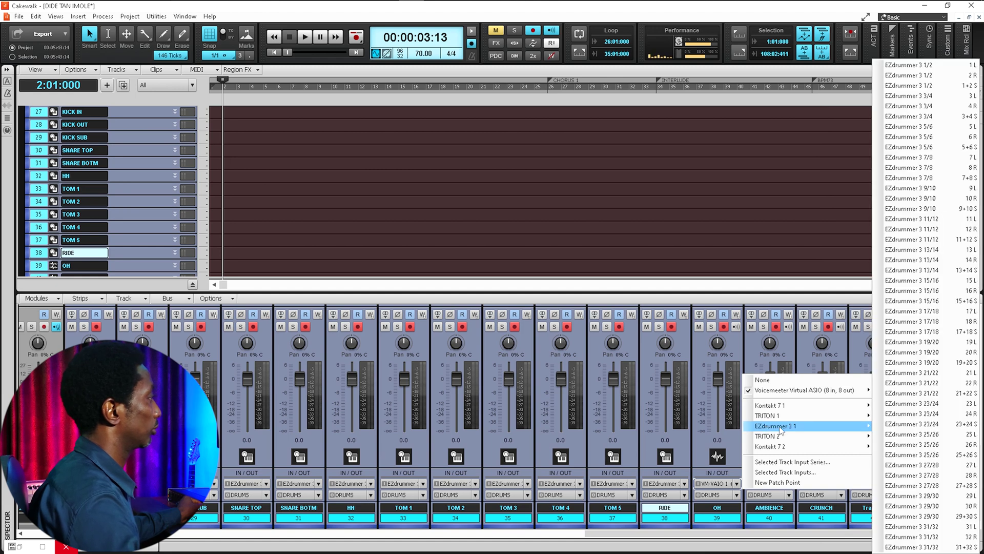
left_click(967, 487)
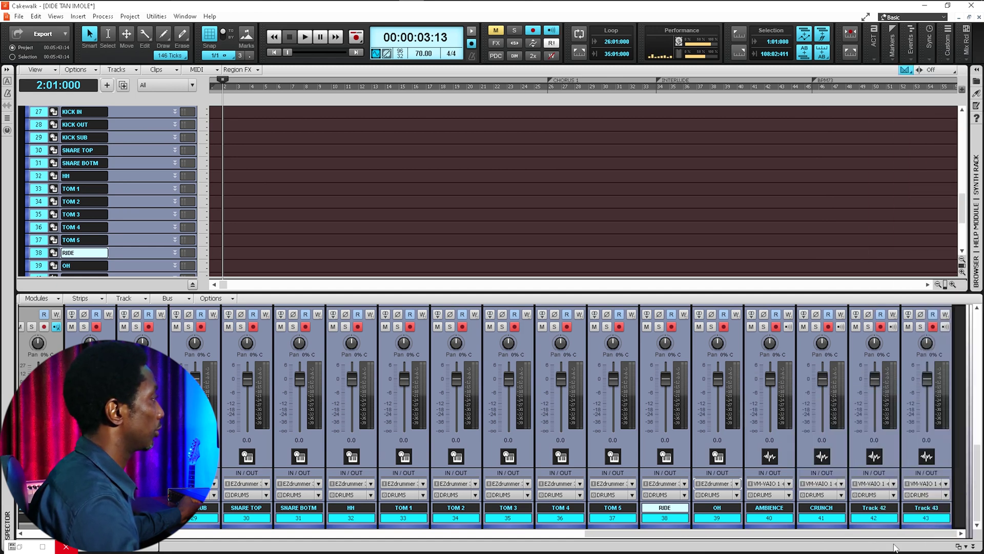
left_click(789, 484)
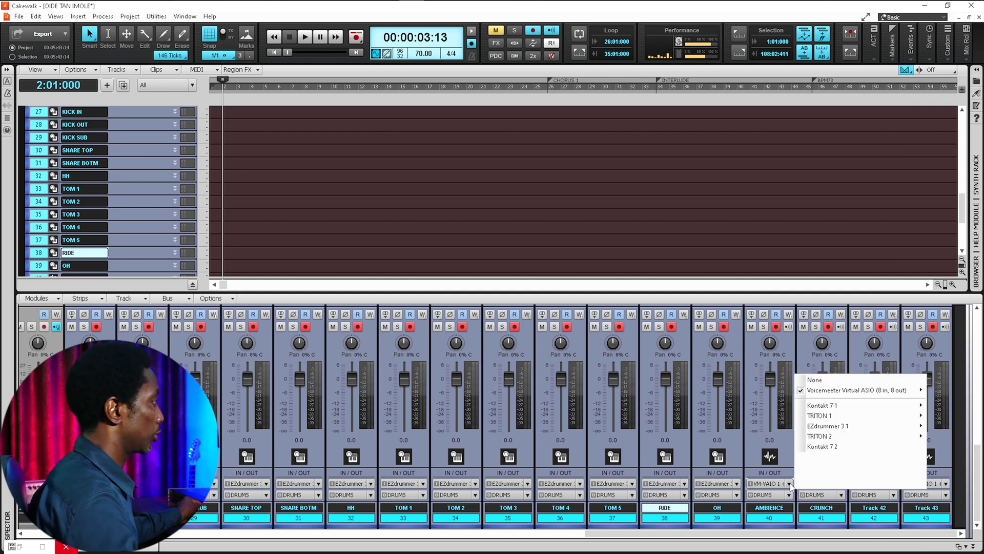
mouse_move(852, 428)
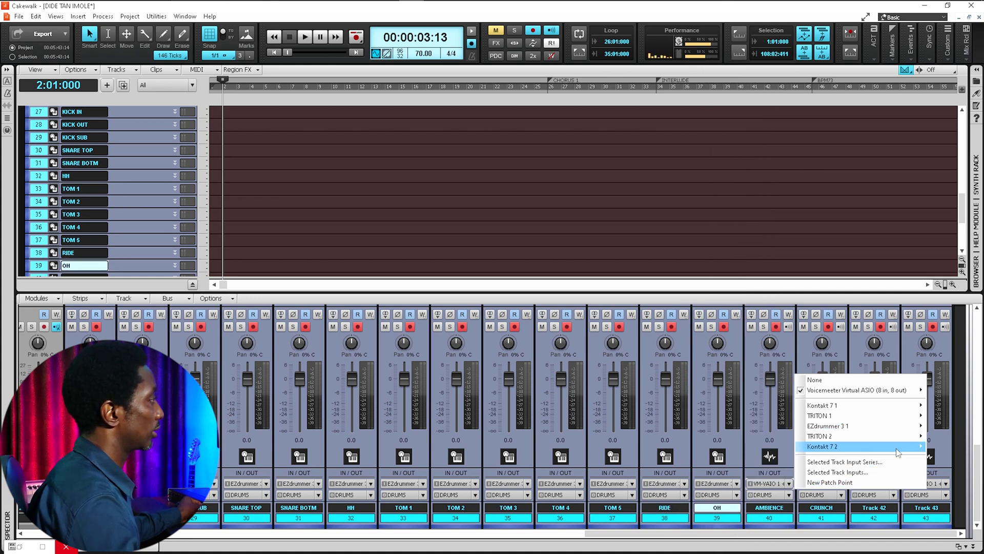
mouse_move(895, 429)
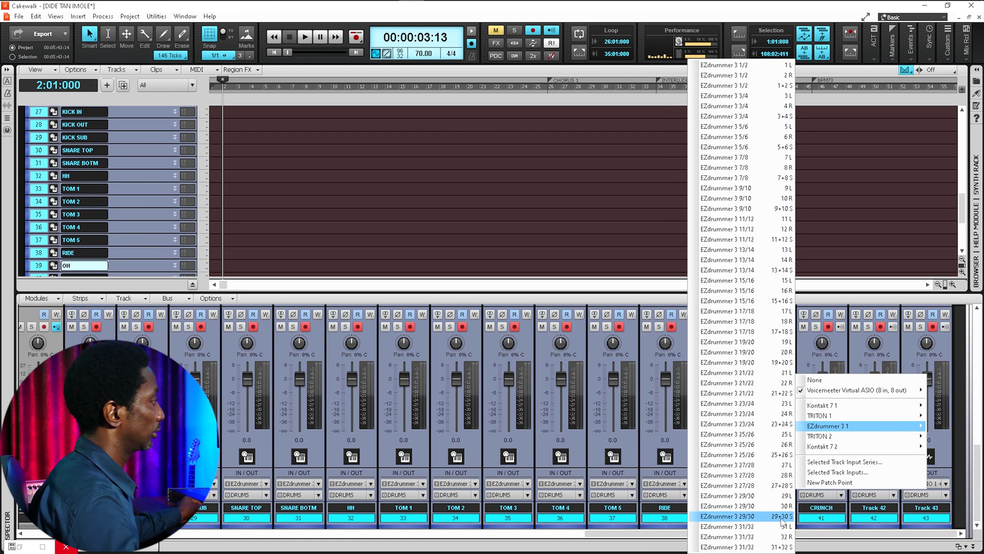
left_click(783, 516)
left_click(768, 484)
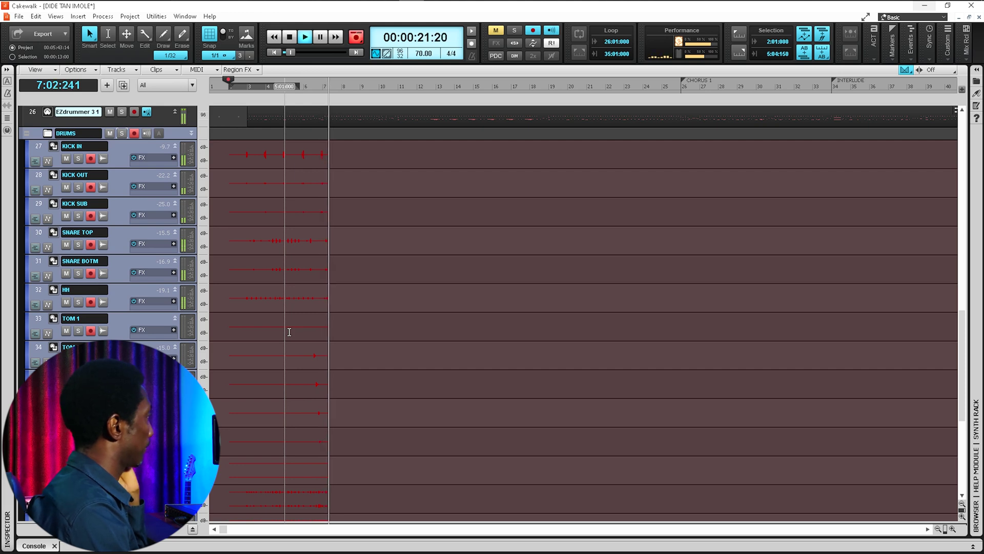
Scroll the track view while the drums record through to the end of the song
scroll(454, 337, "down", 3)
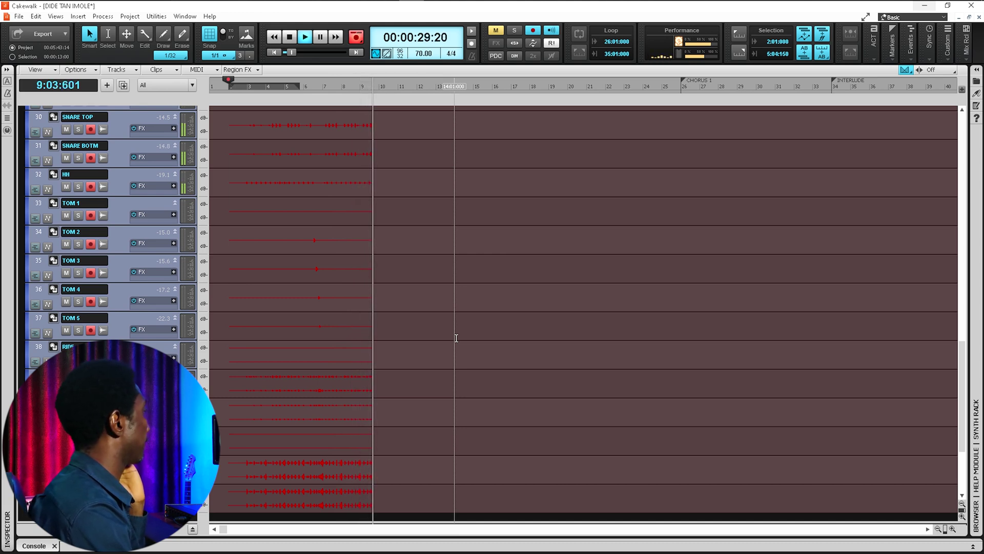
scroll(456, 338, "up", 3)
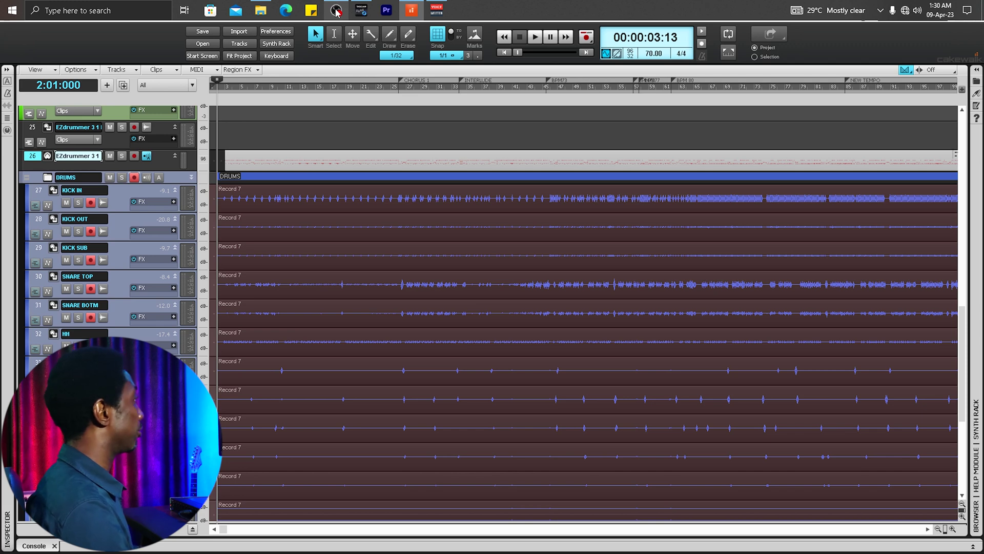
Disarm the DRUMS folder and play back the recorded drums from the start
left_click(134, 177)
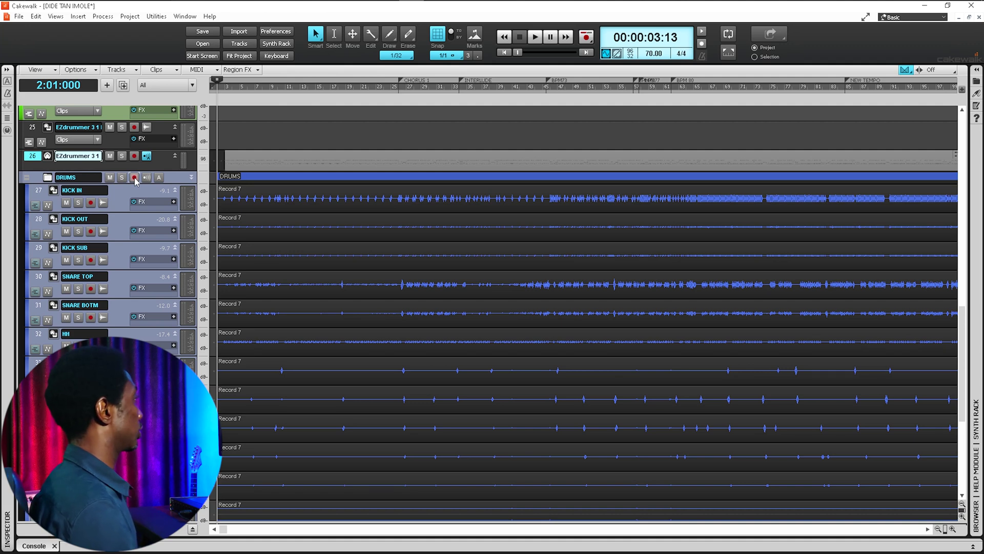
key("space")
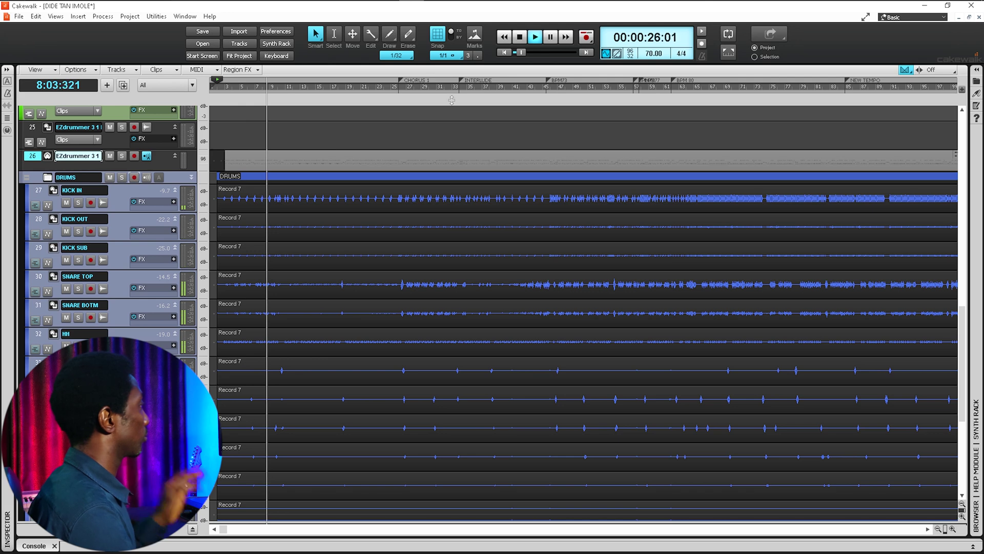
In the Console, solo KICK IN, KICK OUT and KICK SUB in turn to audition each
key("d")
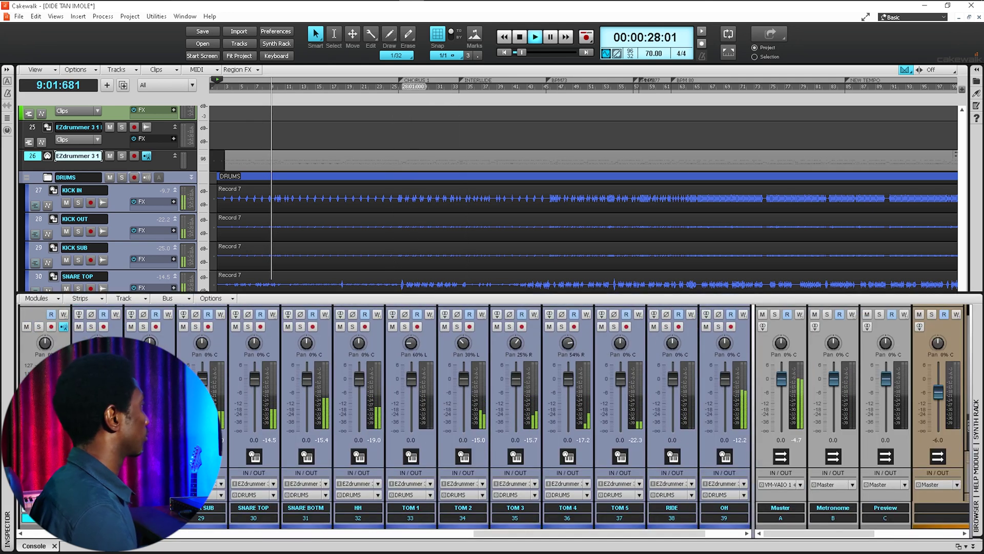
left_click(91, 327)
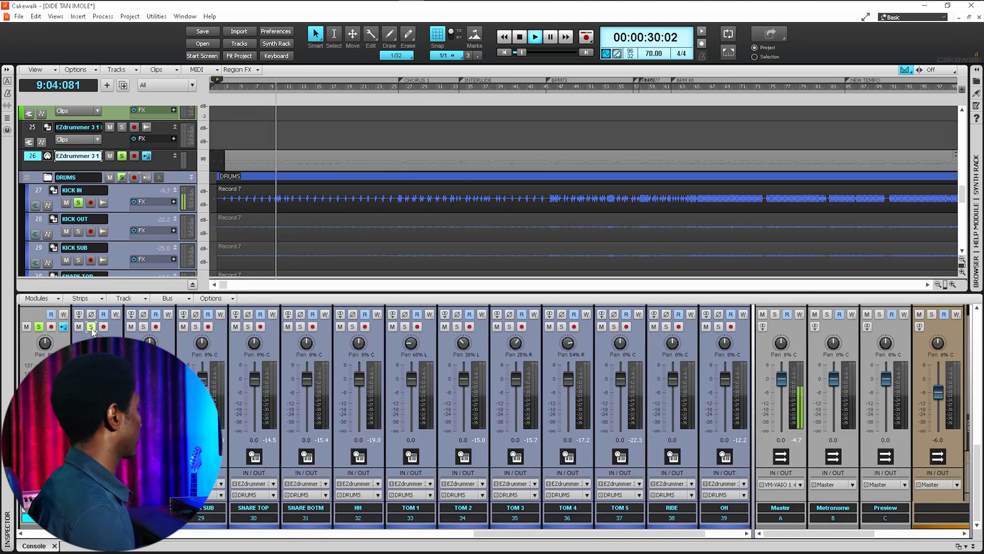
left_click(91, 327)
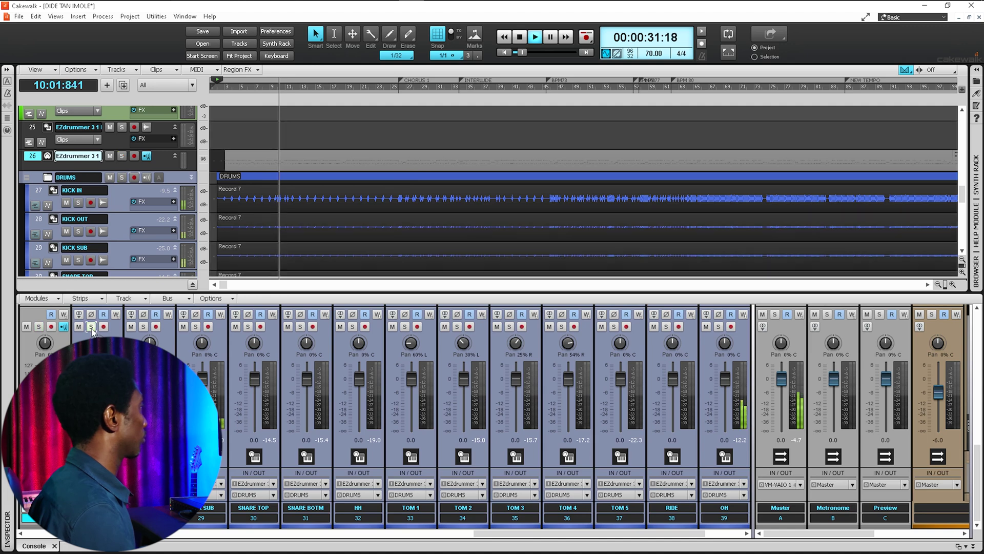
left_click(143, 327)
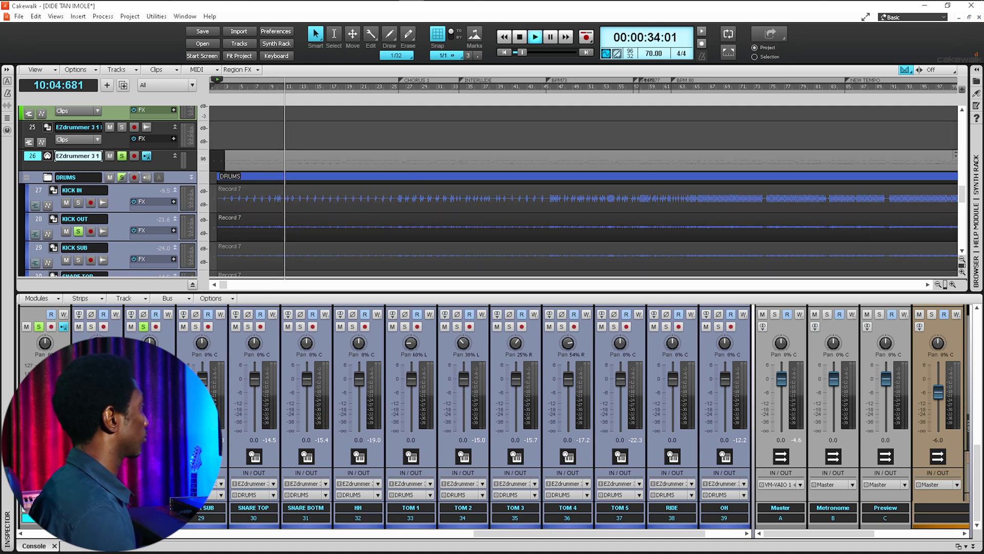
key("Down")
key("Down")
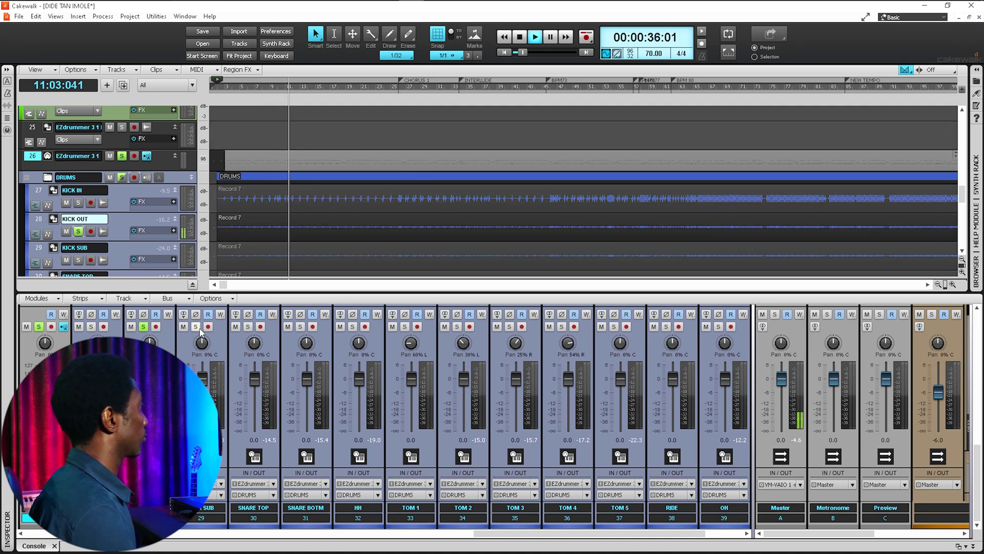
left_click(196, 327)
left_click(144, 326)
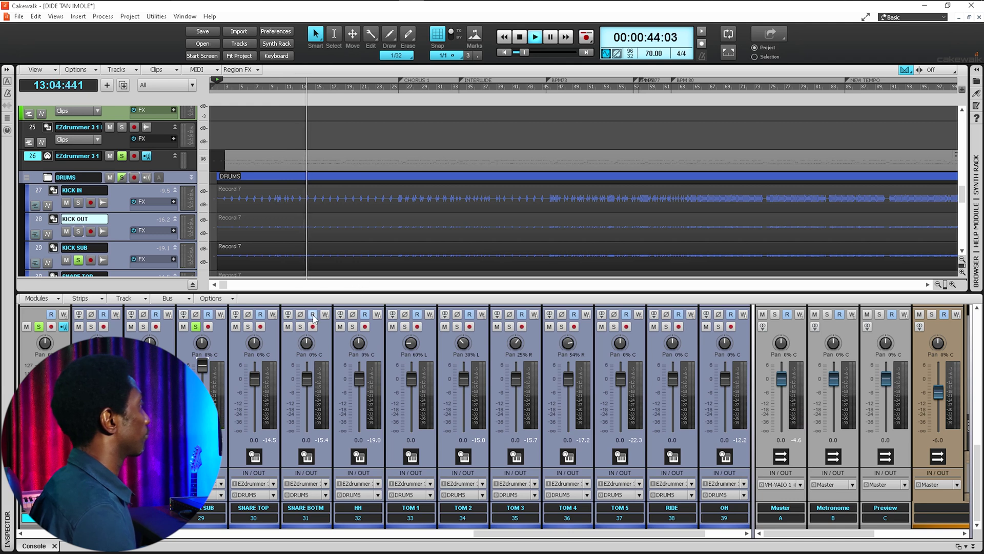
Audition SNARE BOTM, SNARE TOP and HH on solo, clearing each solo afterwards
left_click(301, 327)
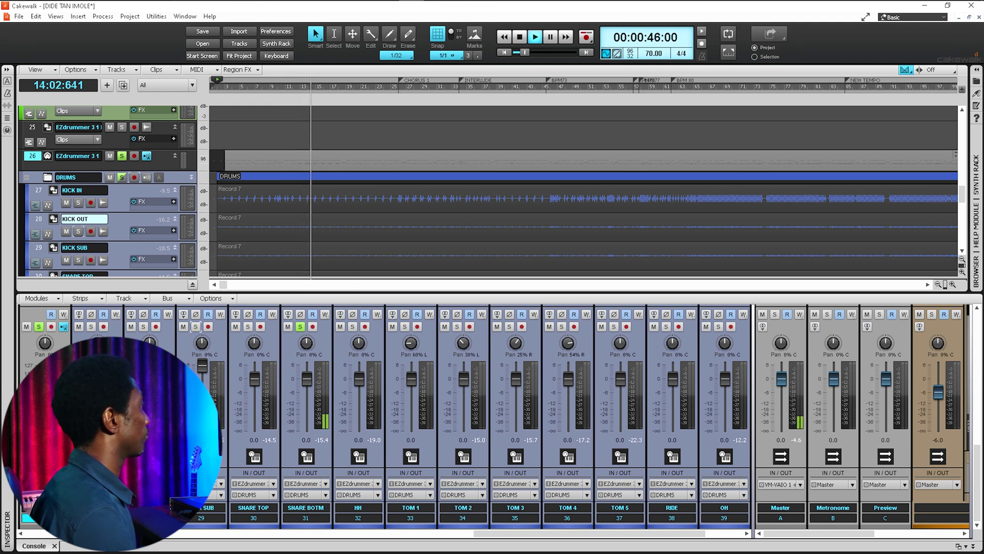
left_click(247, 327)
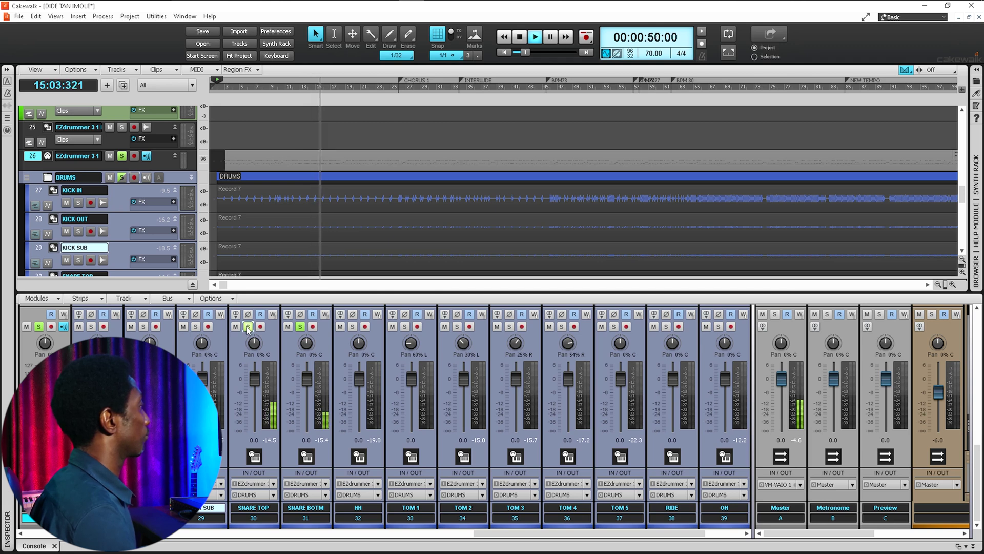
left_click(248, 327)
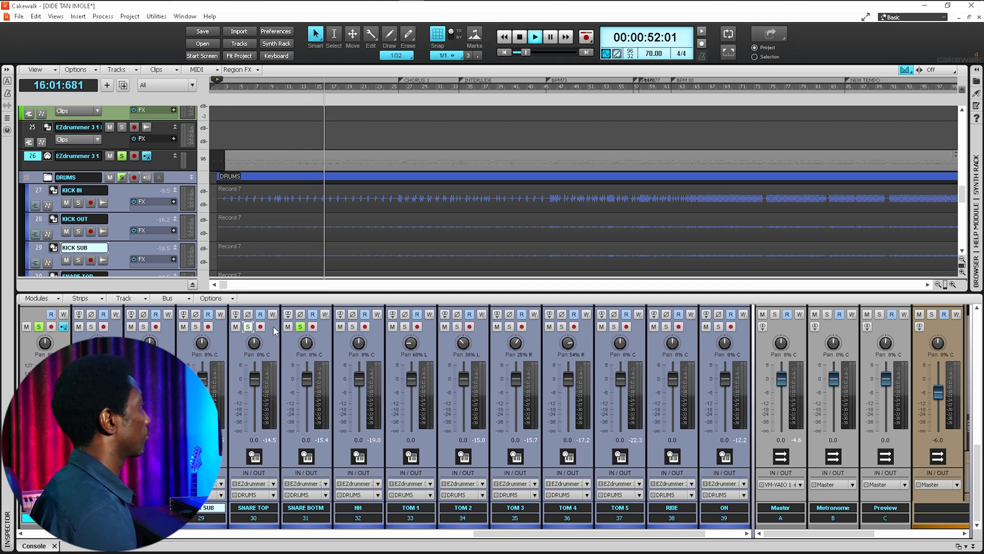
left_click(300, 327)
left_click(352, 327)
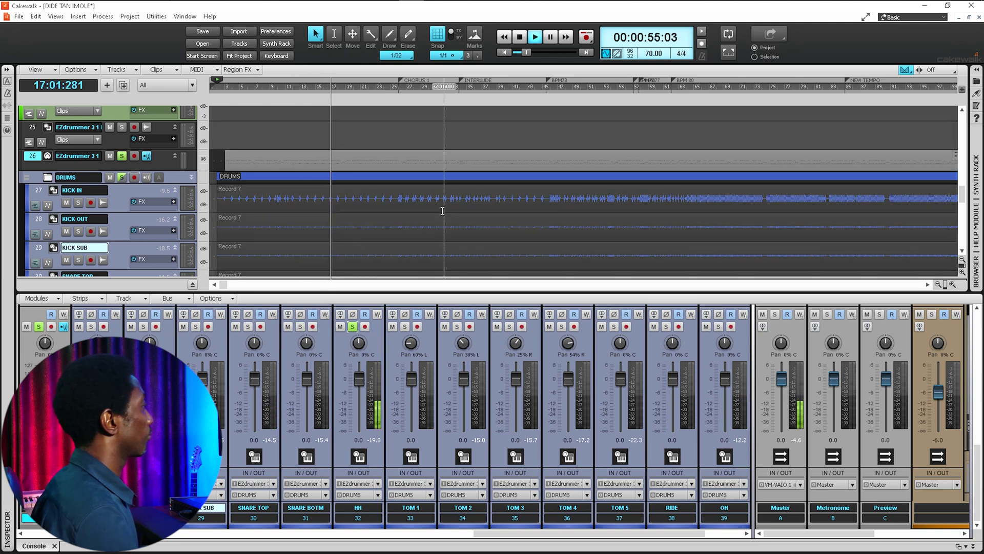
left_click(353, 326)
Hide the bus pane, solo OH and AMBIENCE, then clear all remaining solos
left_click(718, 327)
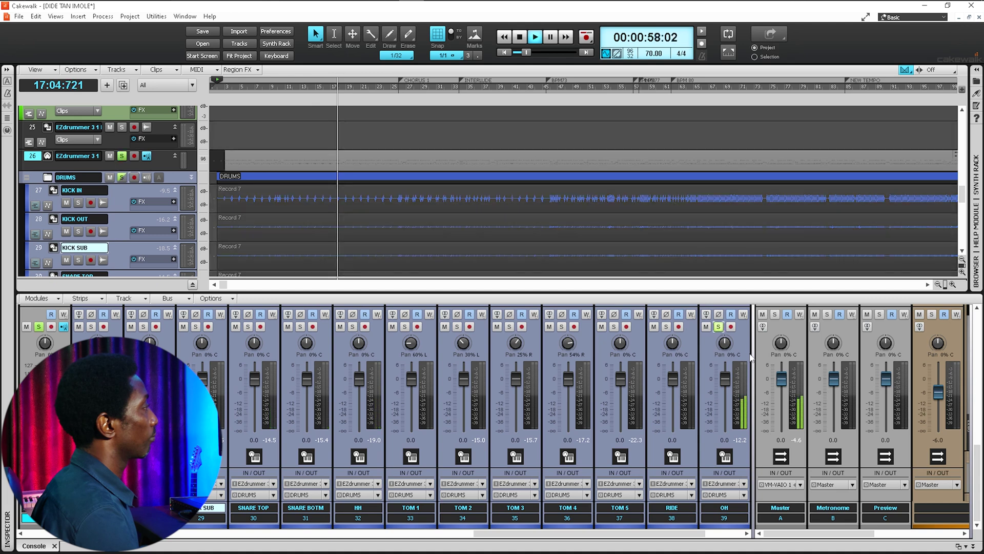
key("b")
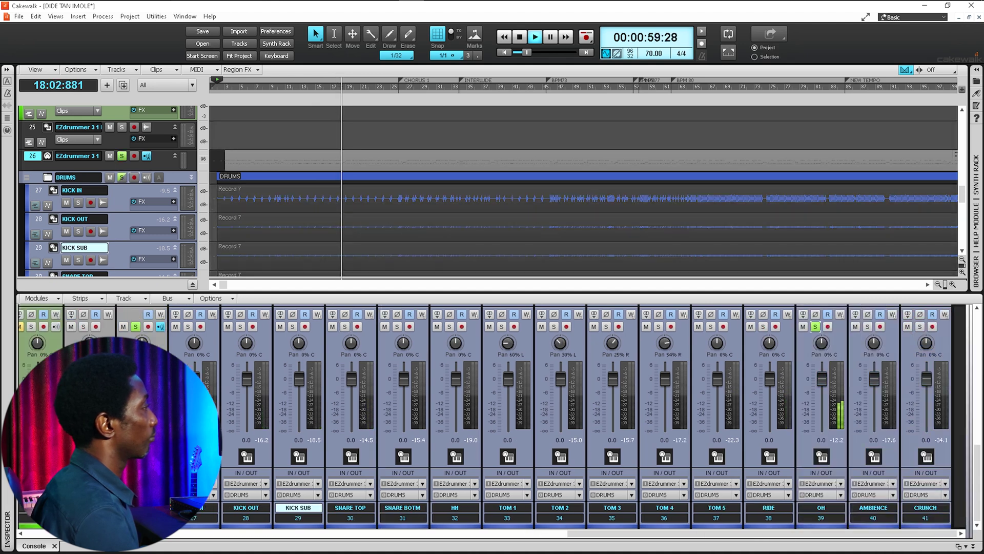
left_click(868, 327)
left_click(815, 326)
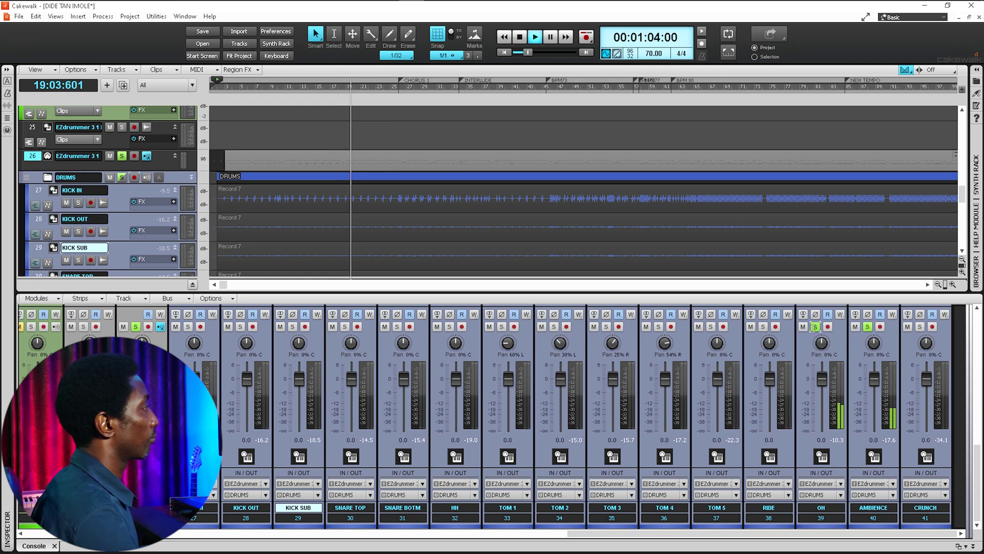
scroll(638, 182, "down", 3)
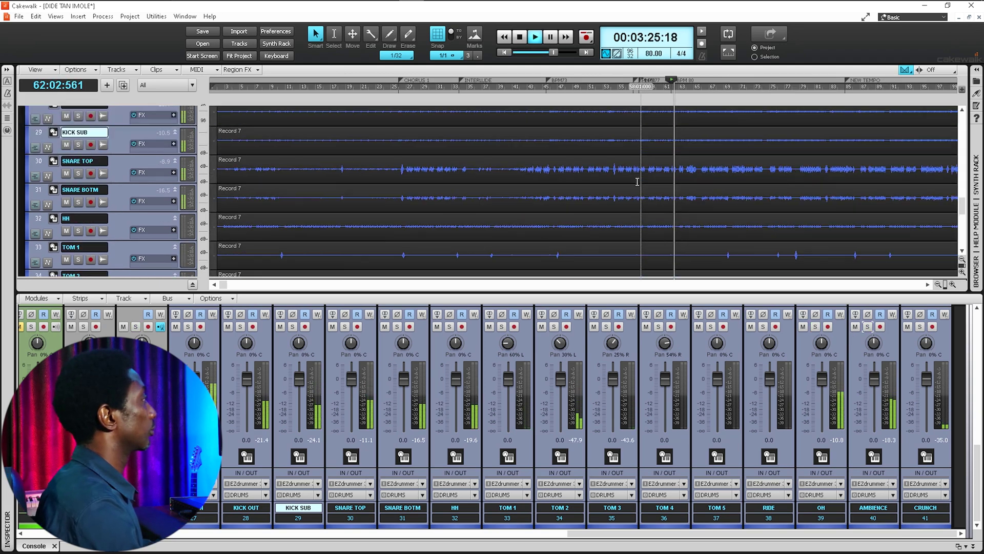
scroll(717, 238, "down", 3)
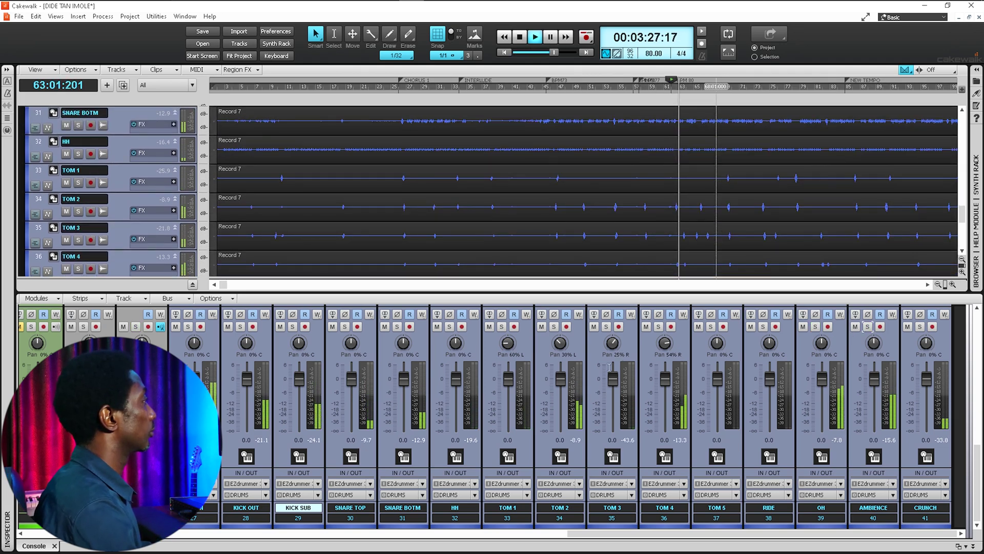
scroll(712, 234, "down", 1)
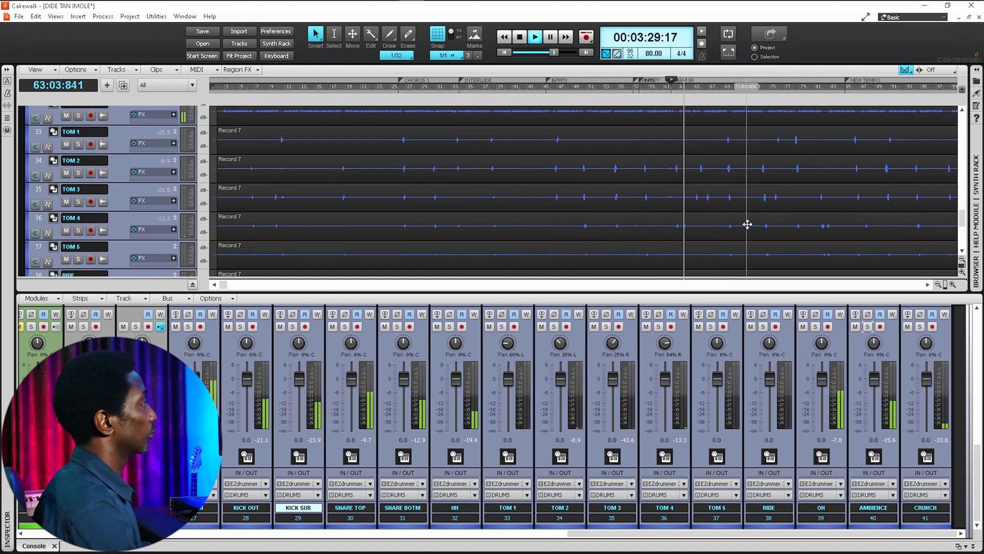